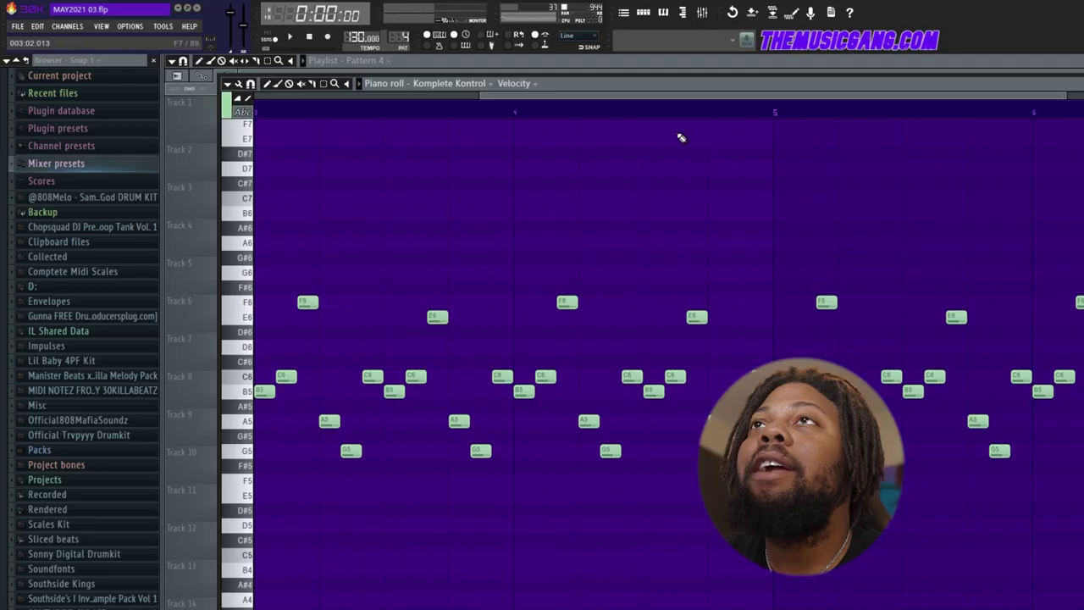
Show Pattern 4's Channel Rack beside the Komplete Kontrol melody using F6
{"action": "key", "text": "F6"}
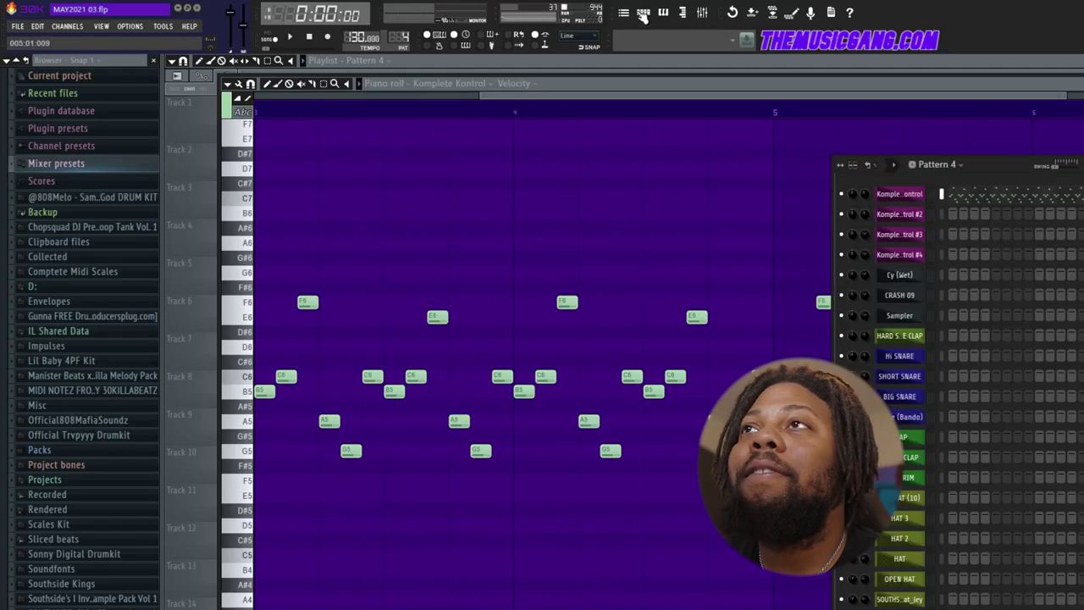
Open Komplete Kontrol with its Valhalla Supermassive, Fruity Stereo Enhancer and Initial Reverse effects, moving windows aside
{"action": "left_click", "coordinate": [913, 200]}
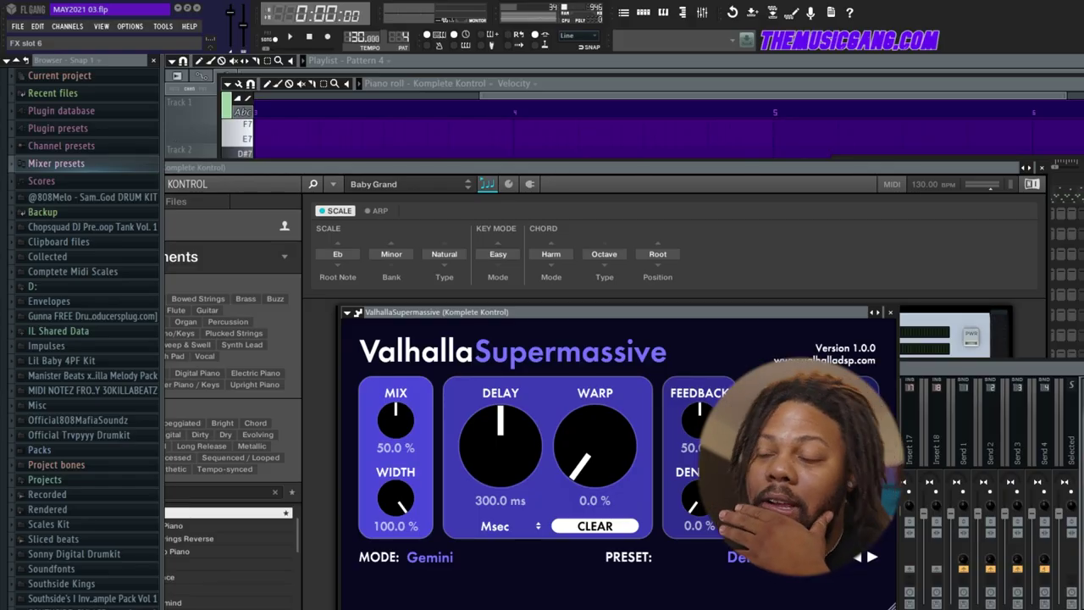
{"action": "left_click_drag", "start_coordinate": [583, 316], "coordinate": [436, 134]}
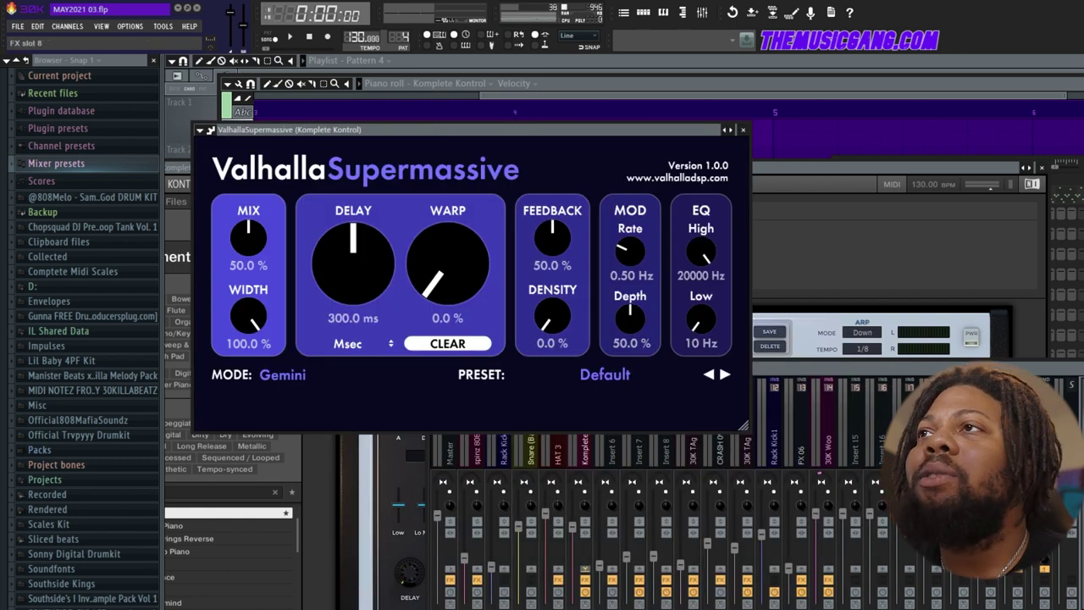
{"action": "key", "text": "F9"}
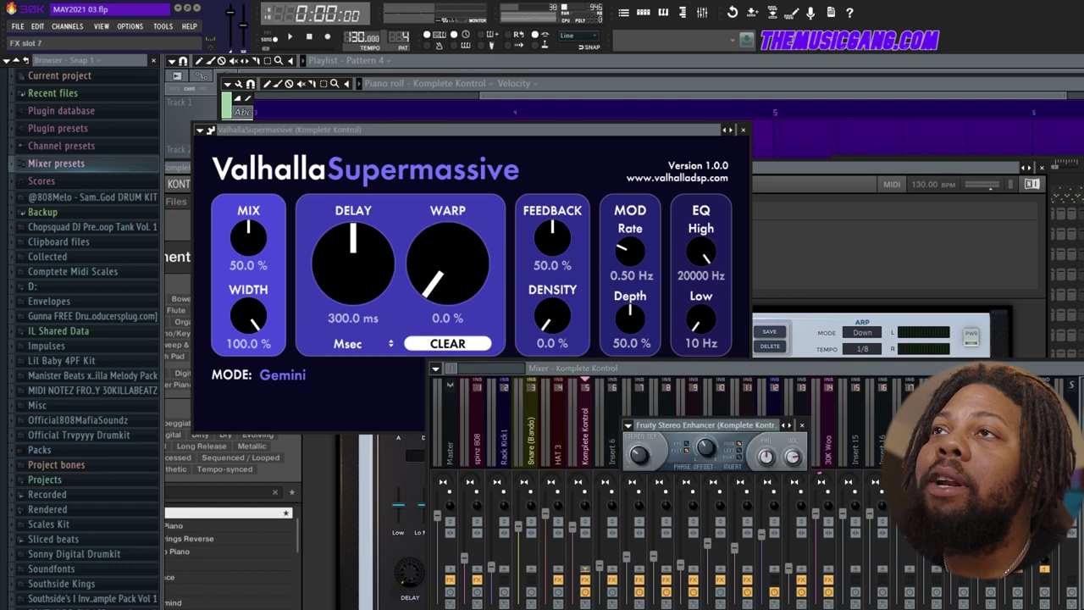
{"action": "left_click_drag", "start_coordinate": [730, 432], "coordinate": [553, 291]}
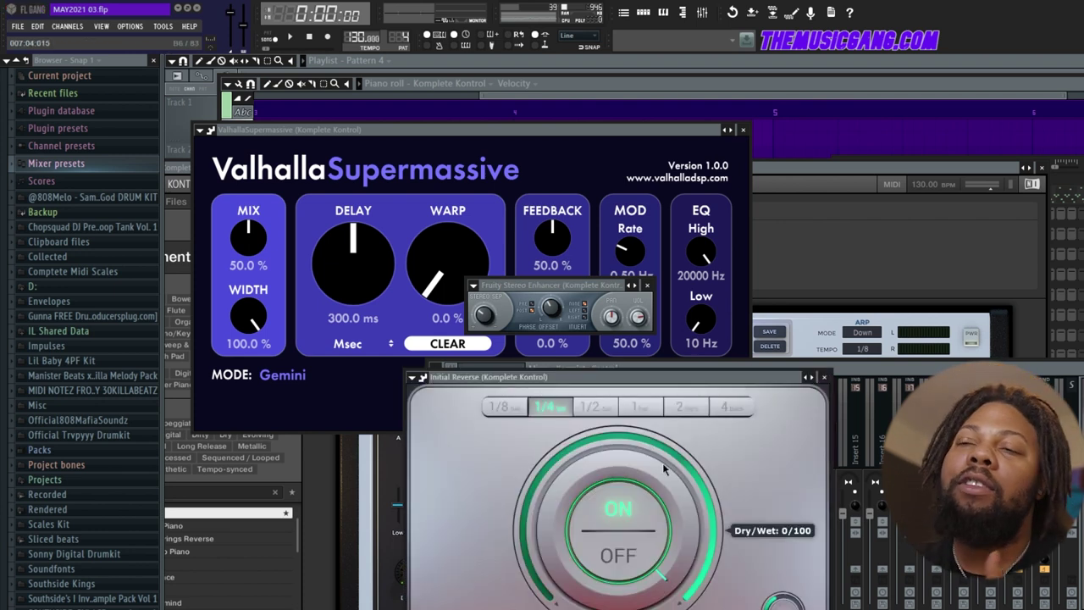
Set the piano roll snap to 1/3 step, zoom the melody, and stop playback
{"action": "left_click", "coordinate": [251, 83]}
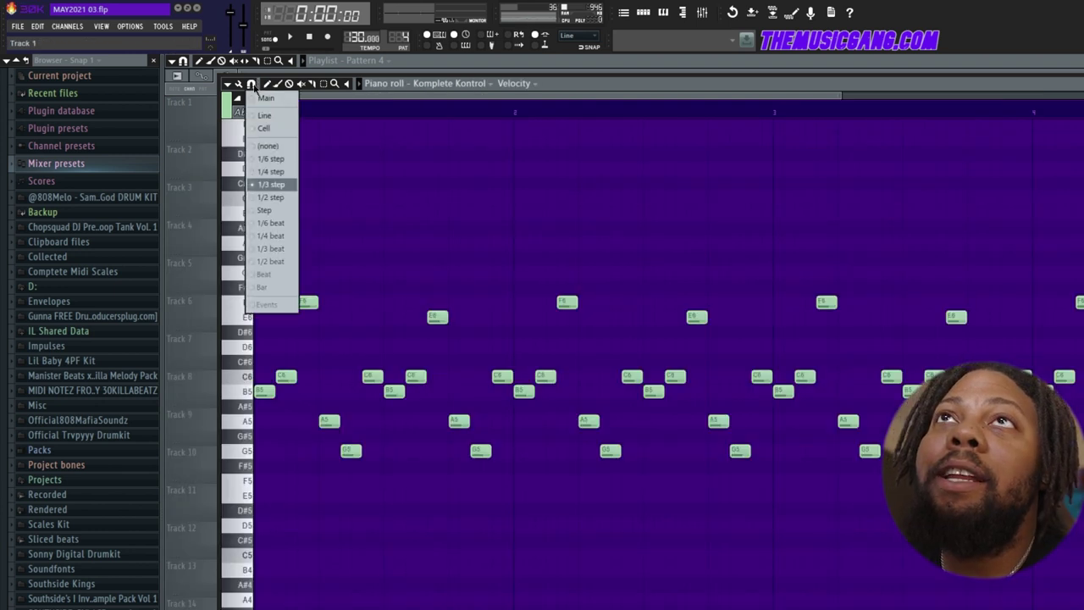
{"action": "left_click", "coordinate": [272, 185]}
{"action": "scroll", "coordinate": [278, 115], "scroll_direction": "up", "scroll_amount": 4}
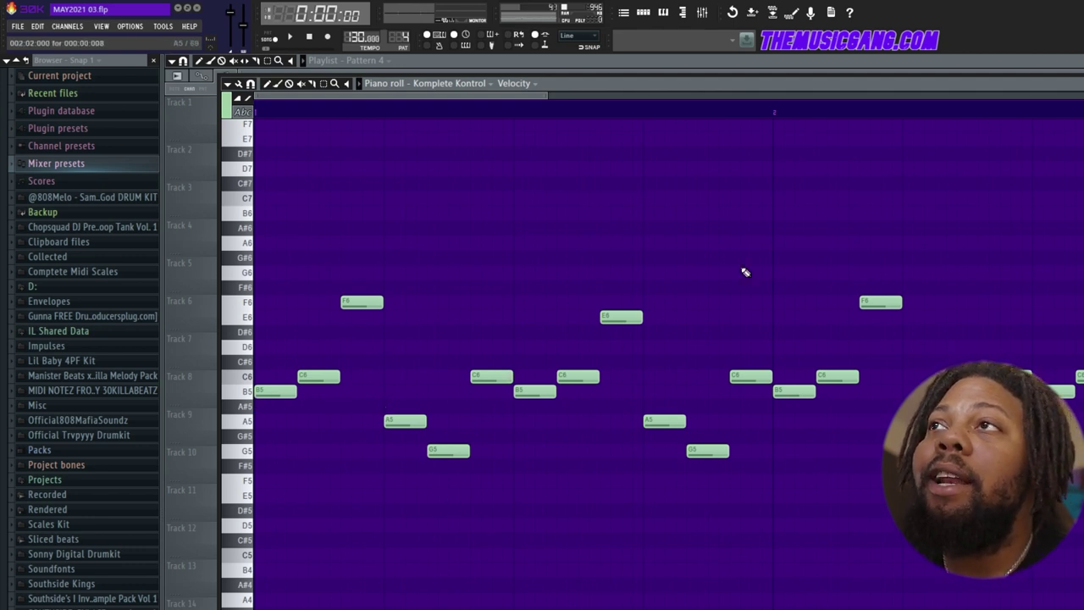
{"action": "scroll", "coordinate": [563, 105], "scroll_direction": "down", "scroll_amount": 5}
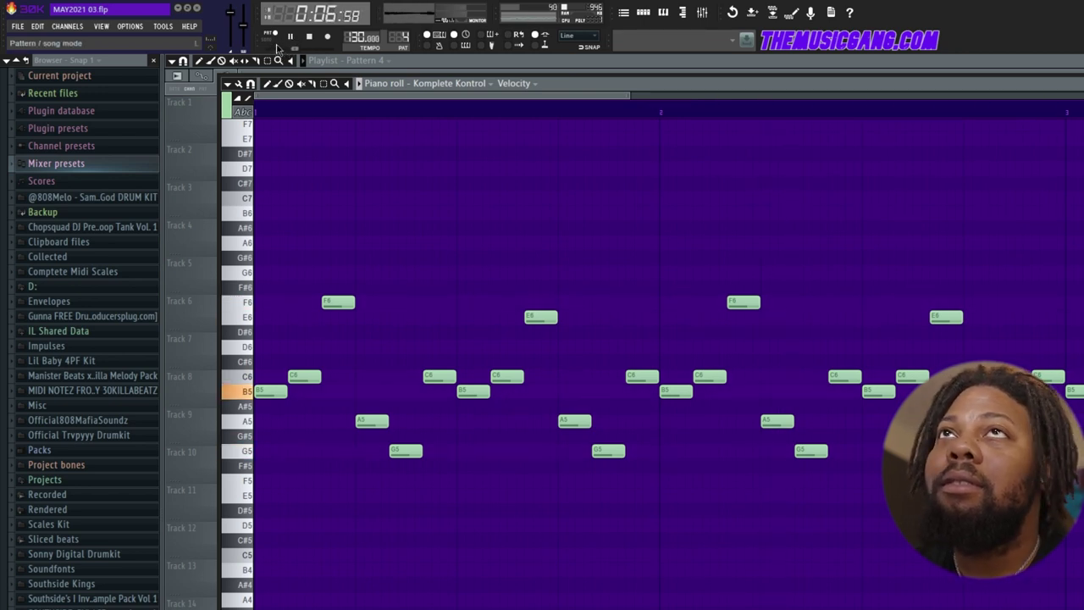
{"action": "left_click", "coordinate": [310, 37]}
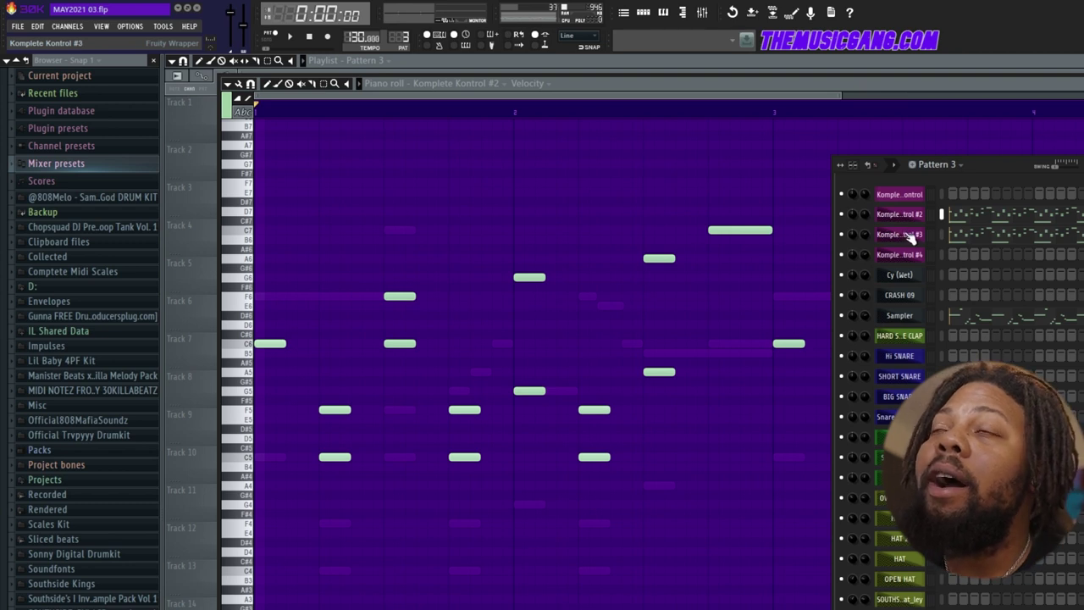
Open Omnisphere on Komplete Kontrol #3 and #2, then play Pattern 3's layered melody
{"action": "left_click", "coordinate": [910, 238]}
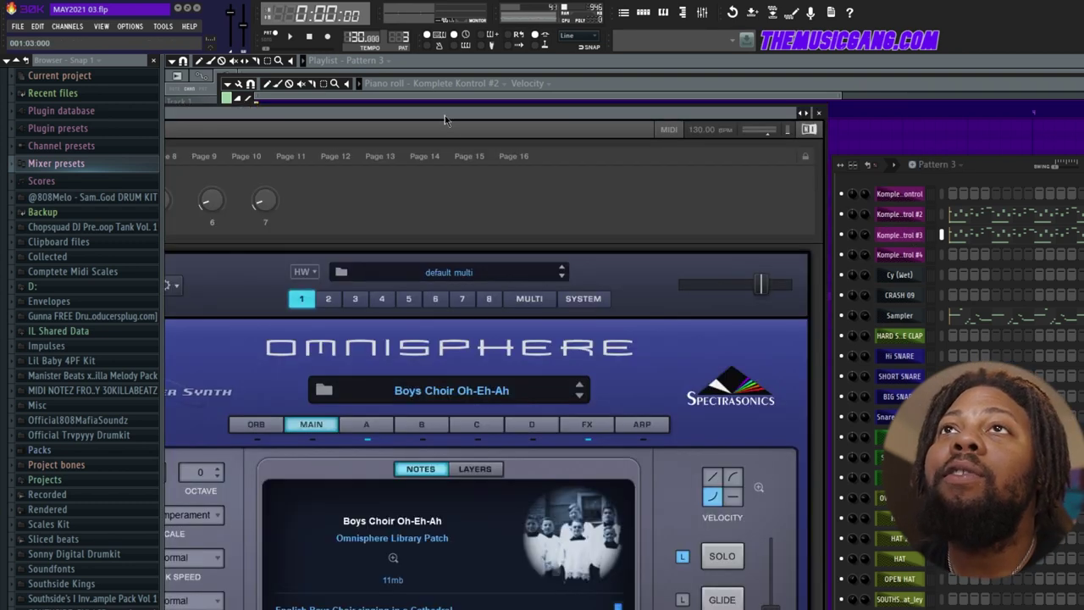
{"action": "left_click_drag", "start_coordinate": [444, 115], "coordinate": [544, 167]}
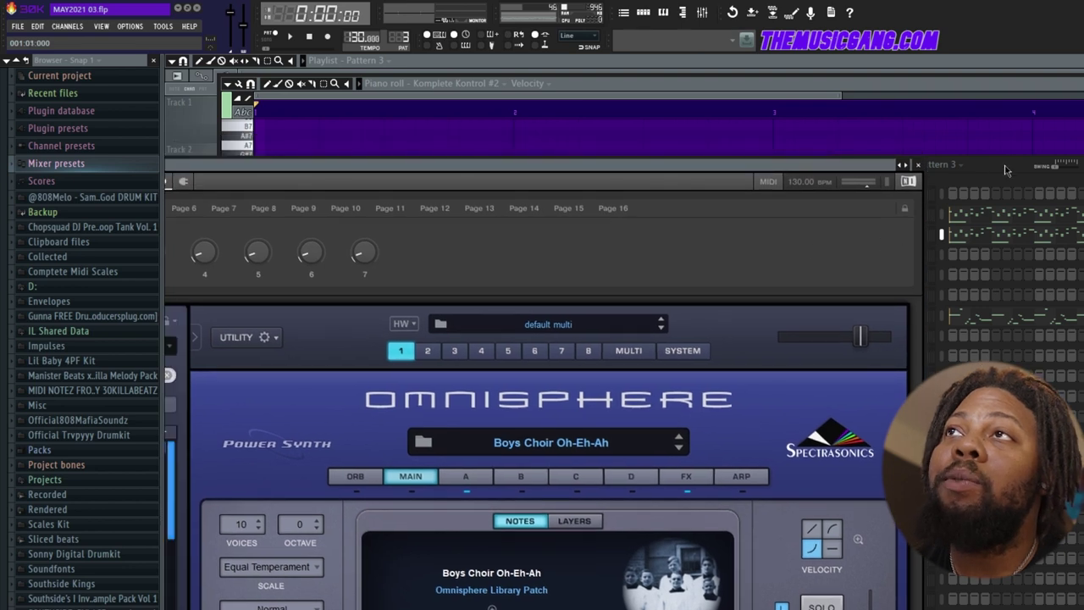
{"action": "left_click", "coordinate": [891, 238]}
{"action": "left_click", "coordinate": [911, 218]}
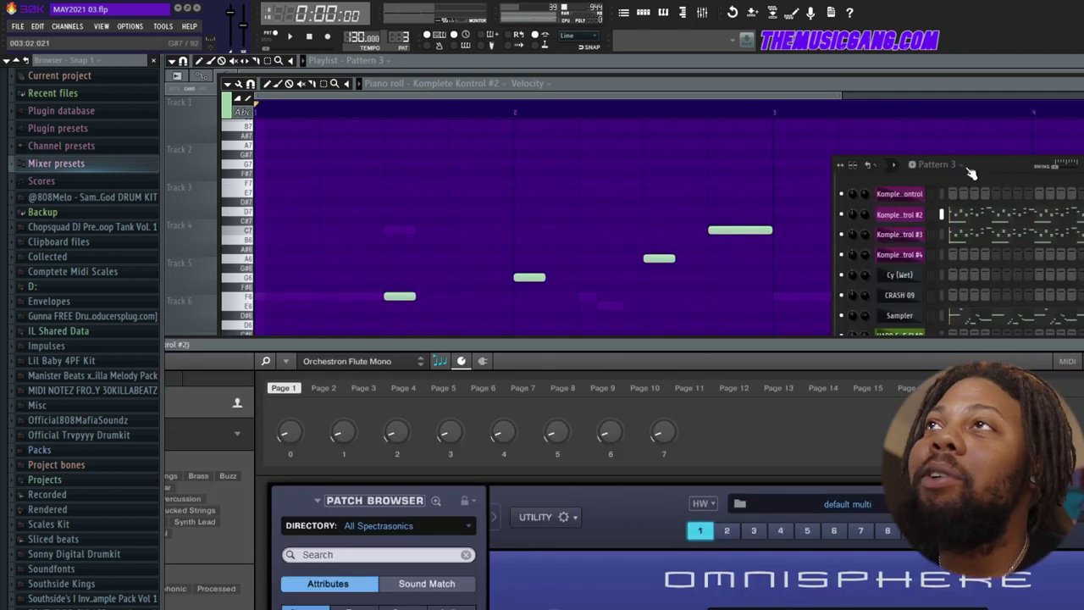
{"action": "left_click", "coordinate": [948, 157]}
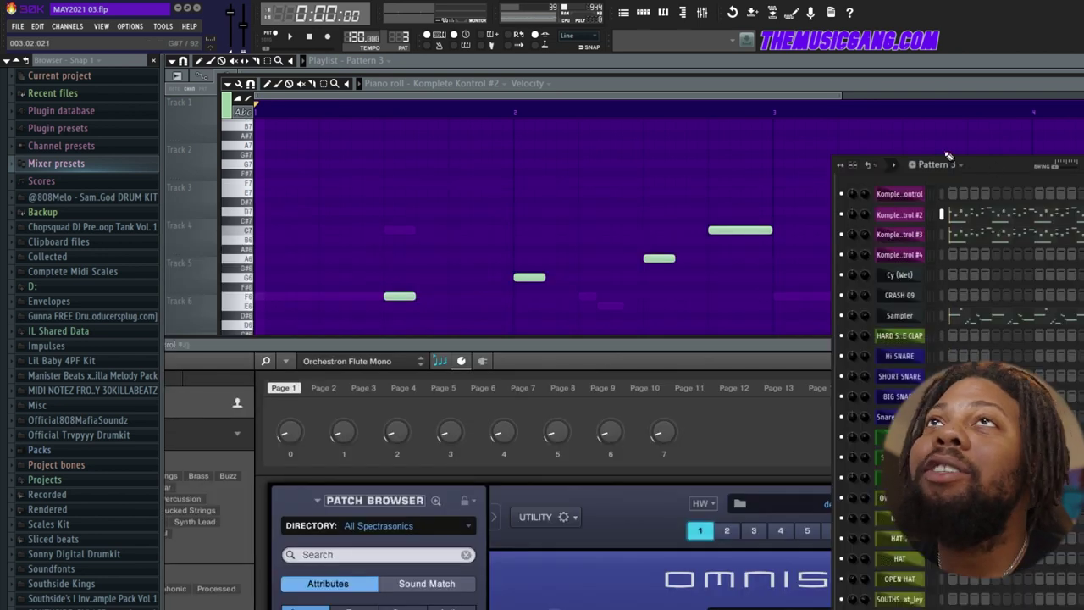
{"action": "key", "text": "space"}
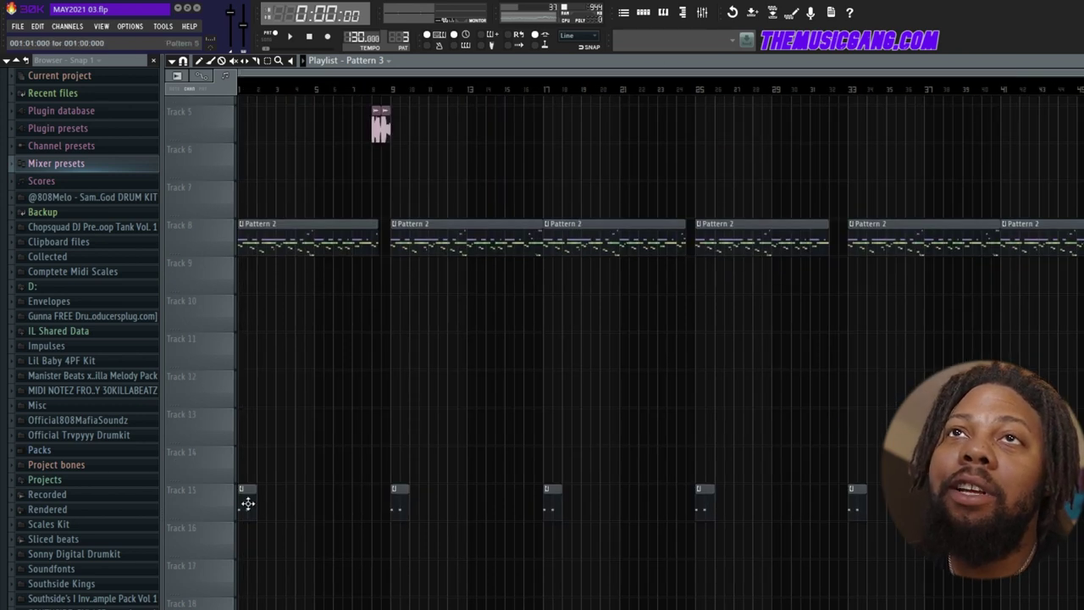
Extend the FX (Kill Bill) clip on Track 16 and open Pattern 5's FX 06 notes
{"action": "double_click", "coordinate": [245, 504]}
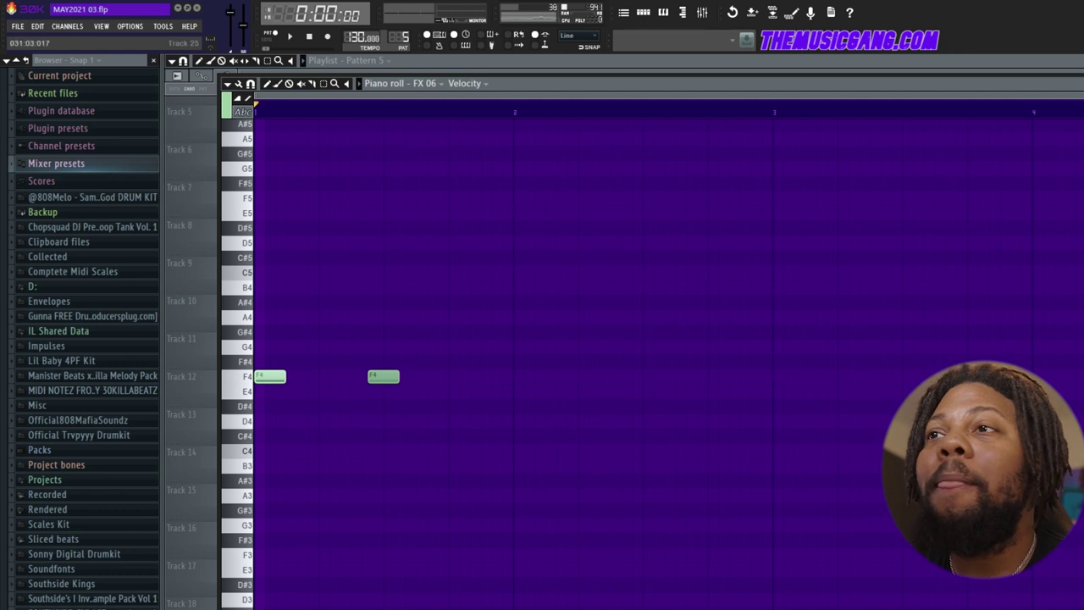
{"action": "key", "text": "F6"}
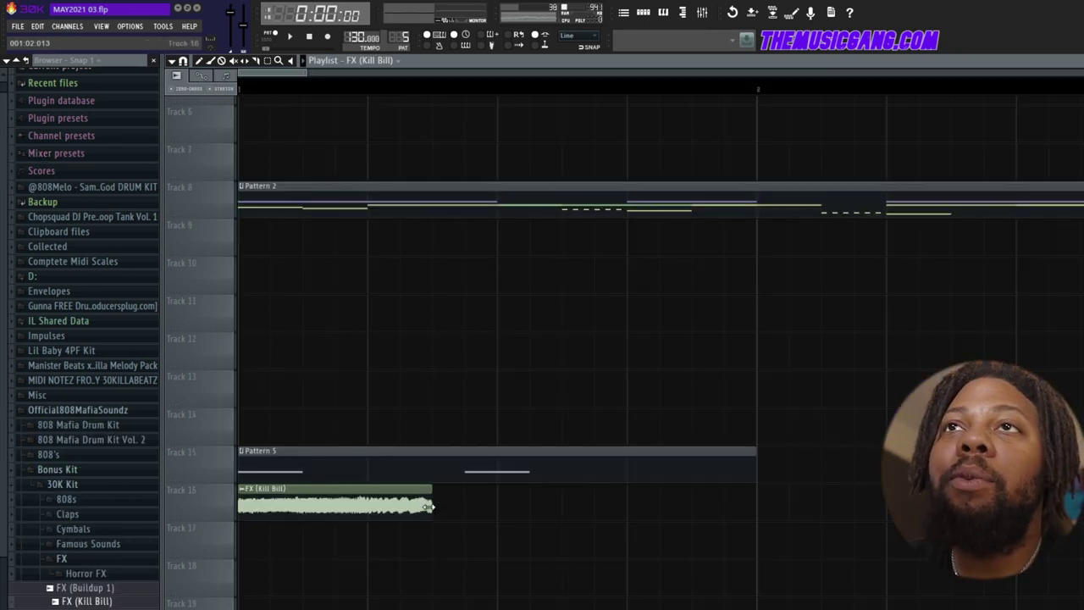
{"action": "left_click_drag", "start_coordinate": [429, 503], "coordinate": [495, 504]}
{"action": "double_click", "coordinate": [340, 465]}
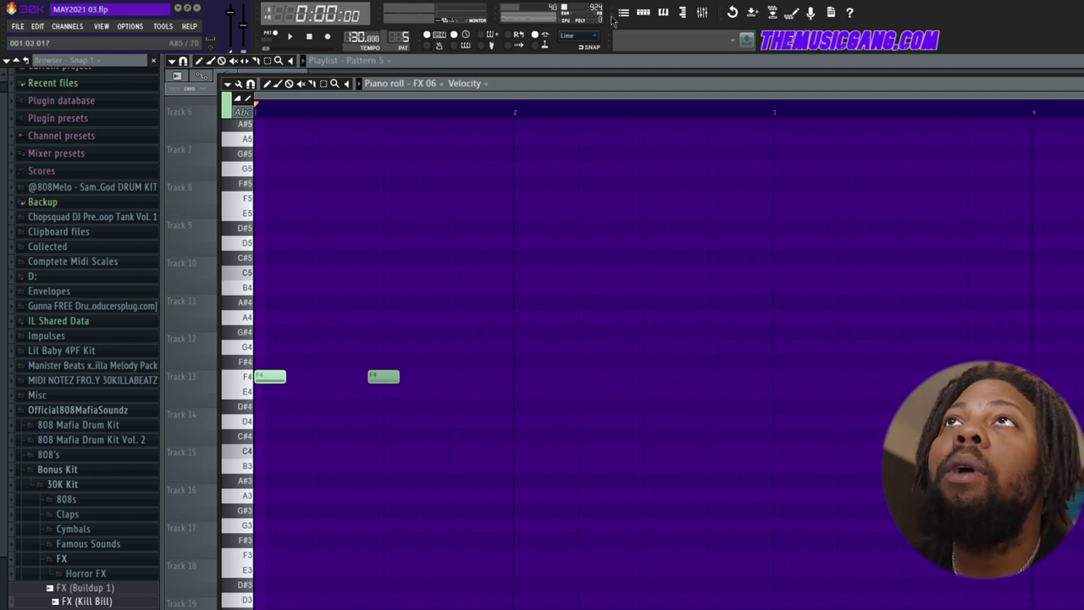
Toggle the Cut itself option on the FX 06 channel
{"action": "left_click", "coordinate": [643, 12]}
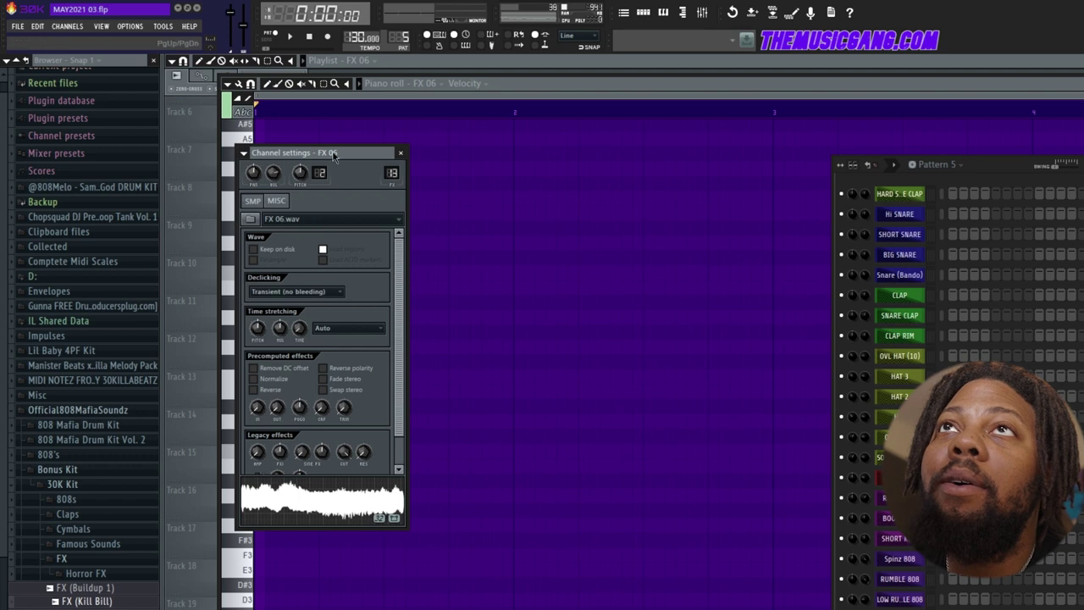
{"action": "left_click_drag", "start_coordinate": [333, 155], "coordinate": [538, 311]}
{"action": "key", "text": "F6"}
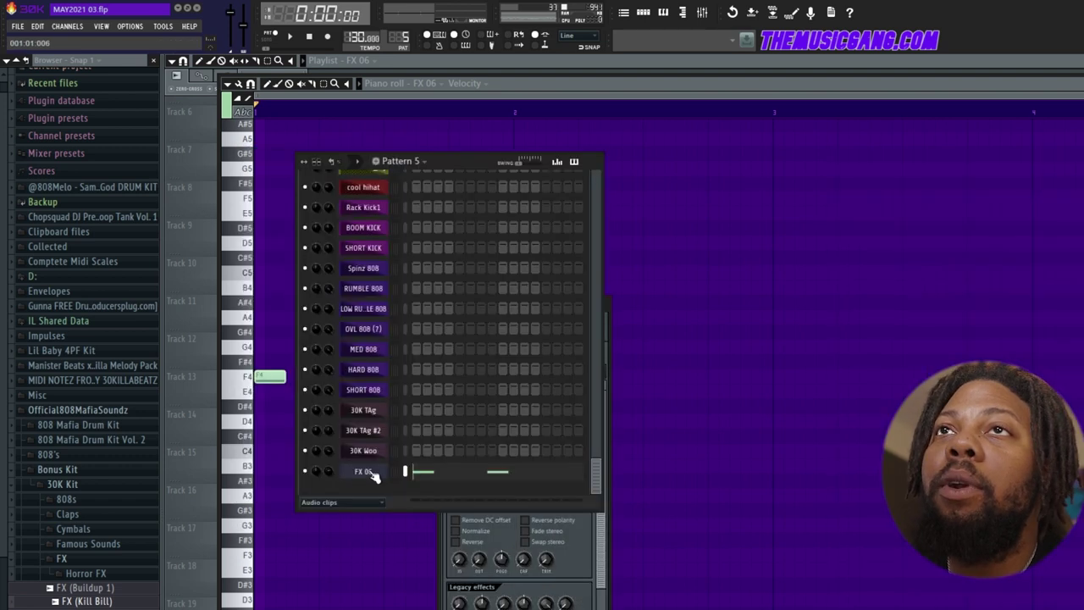
{"action": "right_click", "coordinate": [370, 475]}
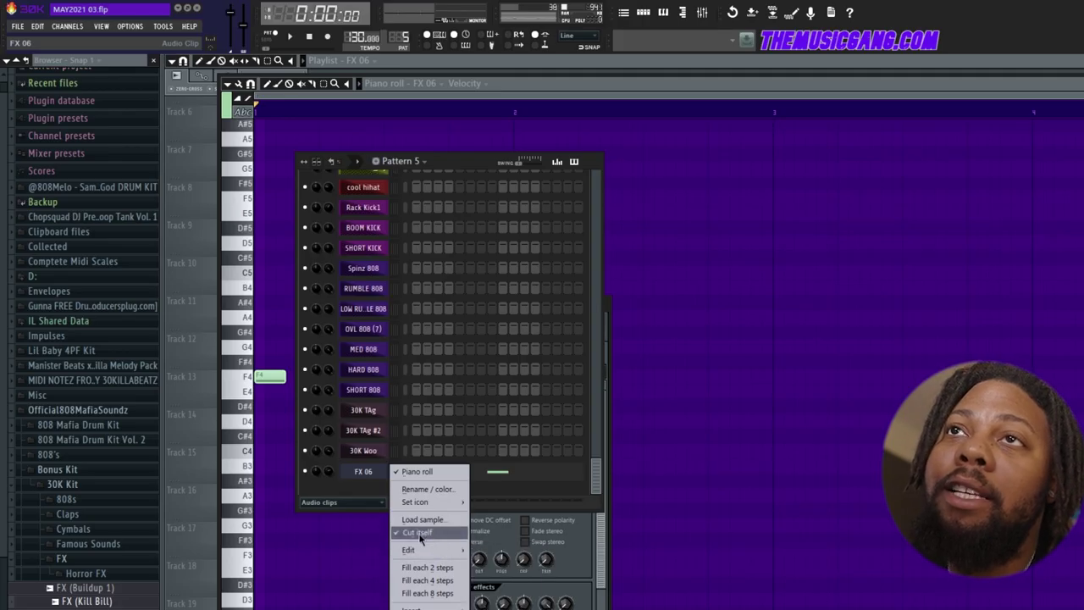
{"action": "left_click", "coordinate": [420, 532]}
{"action": "key", "text": "F6"}
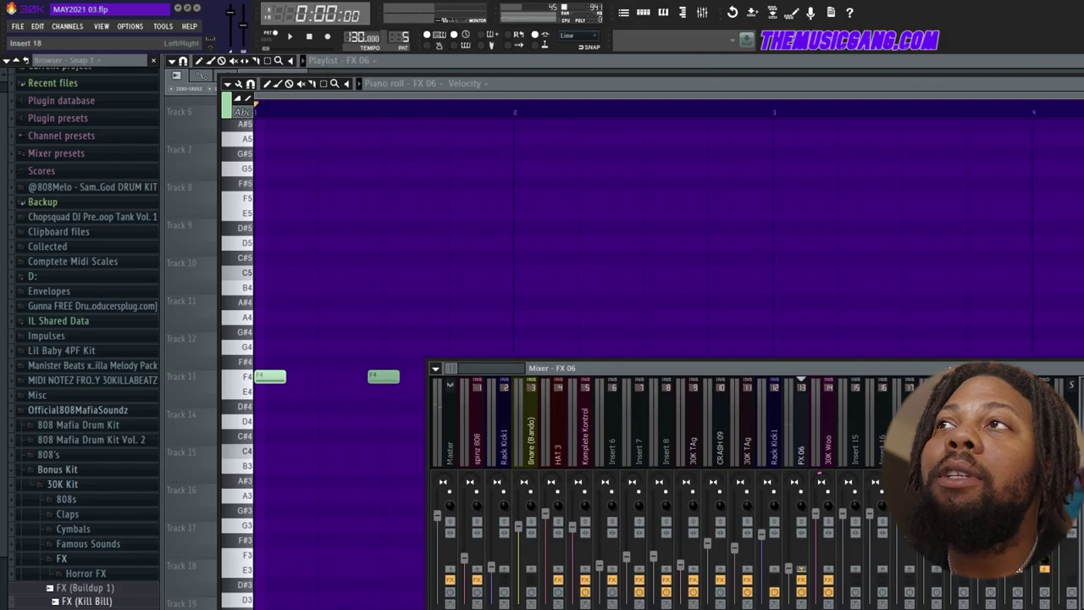
Check Fruity Reeverb 2's presets and open Fruity Delay 2 on the FX 06 insert
{"action": "left_click_drag", "start_coordinate": [811, 367], "coordinate": [547, 274]}
{"action": "left_click", "coordinate": [762, 365]}
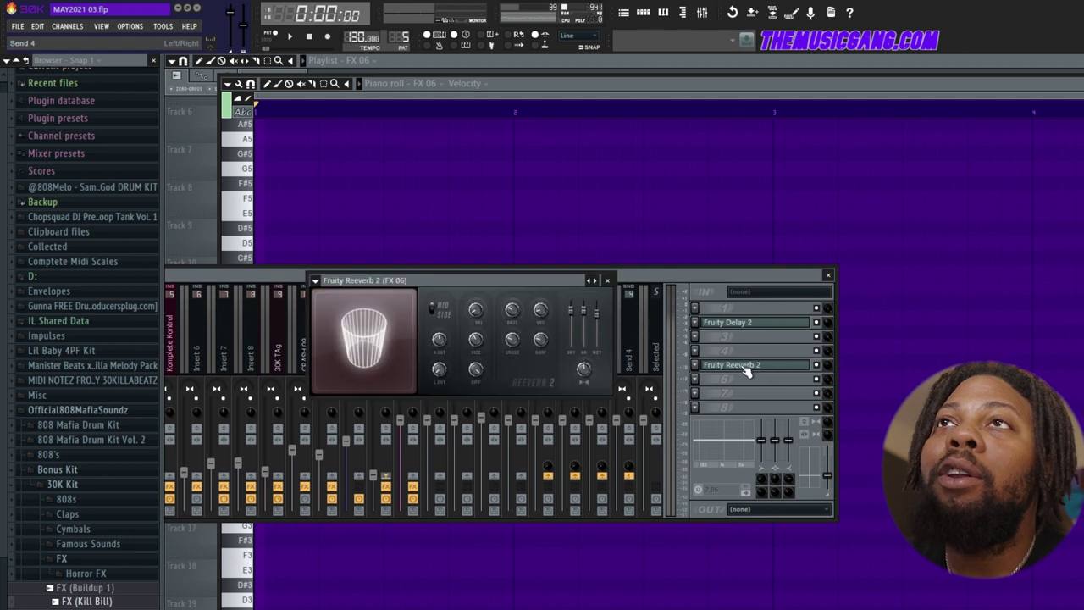
{"action": "right_click", "coordinate": [596, 280]}
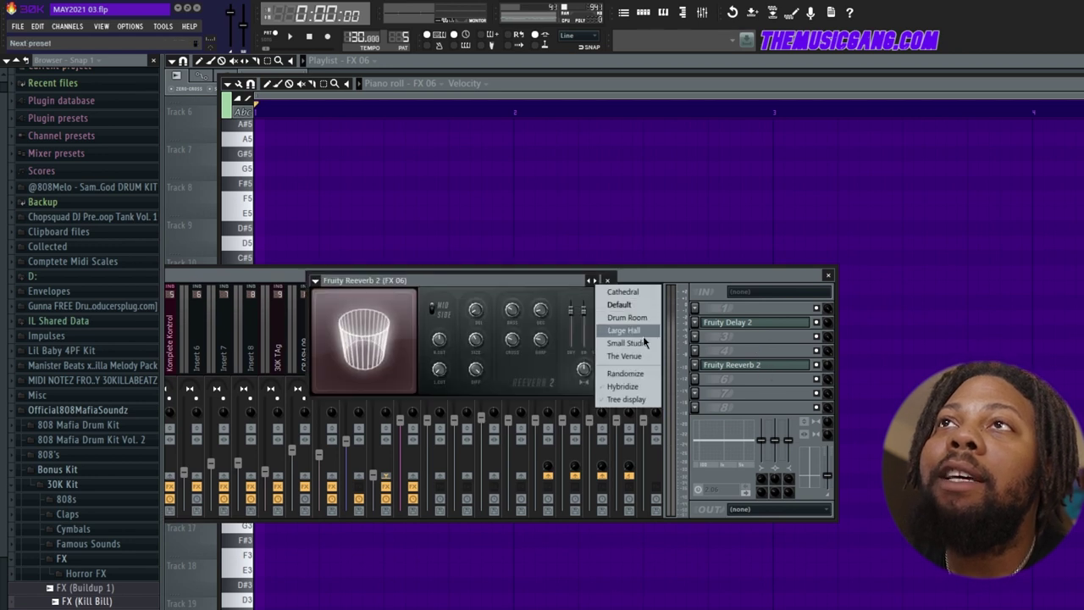
{"action": "left_click", "coordinate": [772, 323]}
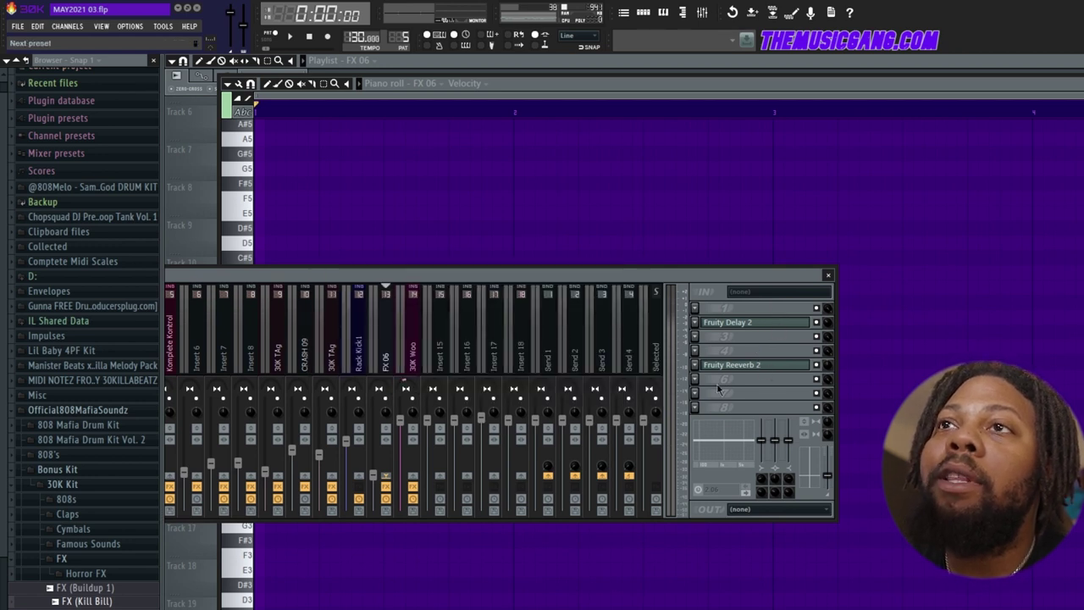
{"action": "left_click", "coordinate": [745, 322]}
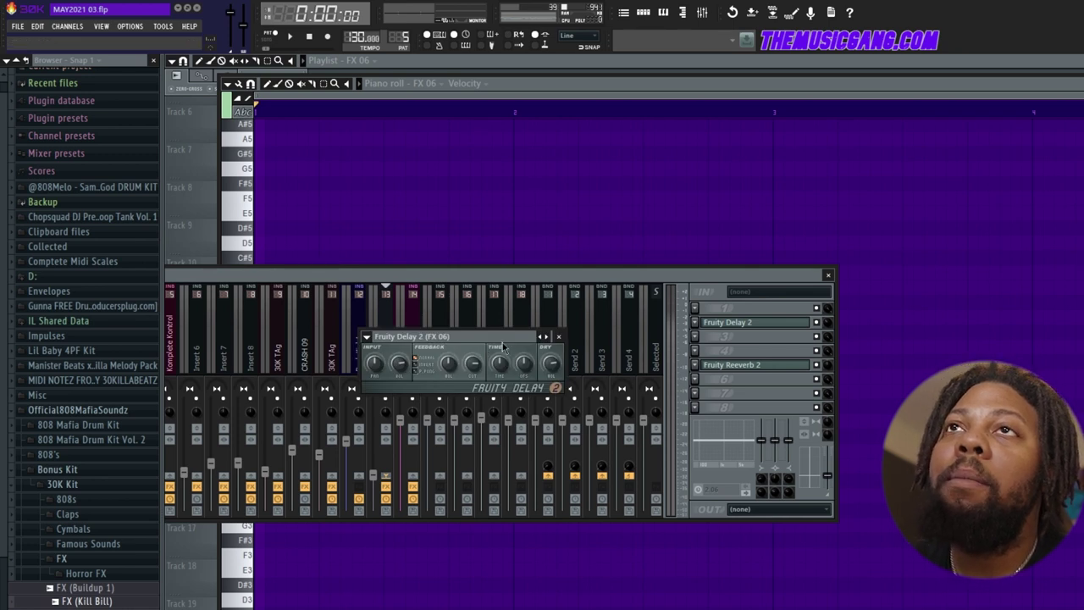
Open Pattern 2's notes and solo the OVL HAT (10) hi-hat channel
{"action": "left_click", "coordinate": [624, 14]}
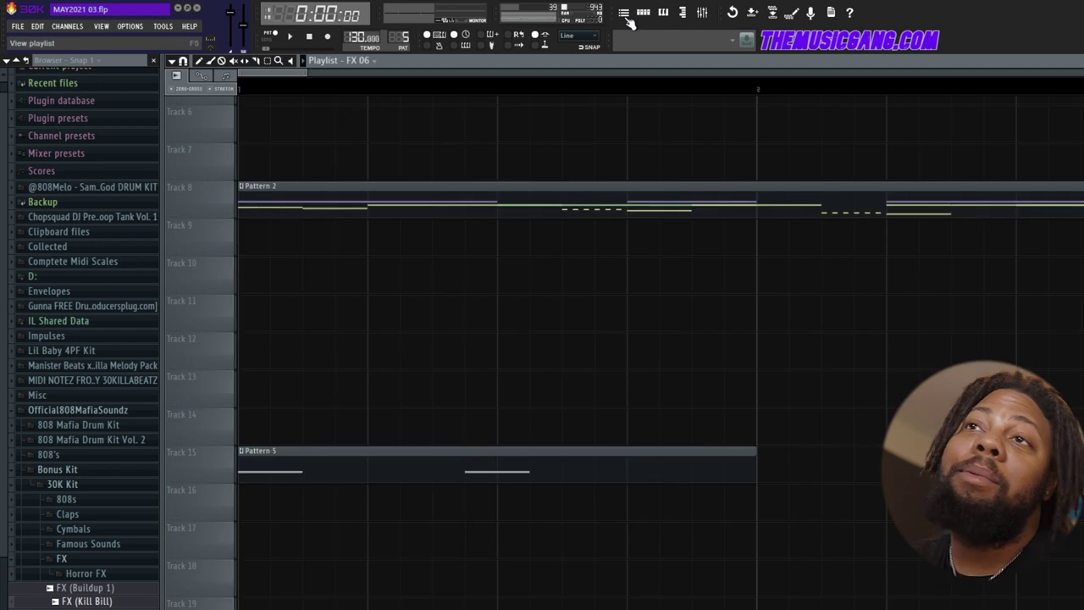
{"action": "double_click", "coordinate": [431, 200]}
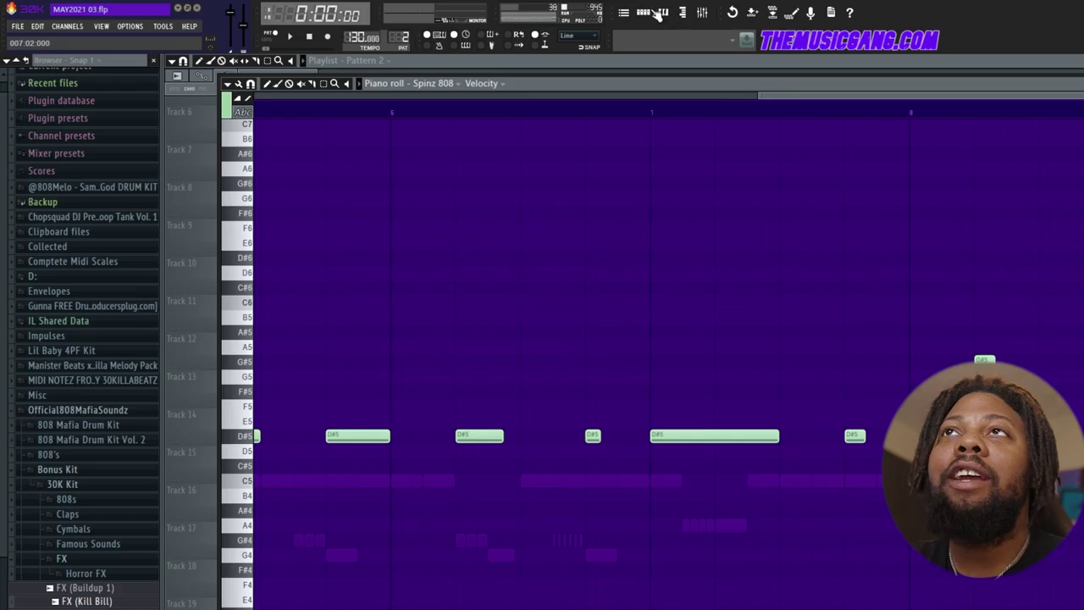
{"action": "left_click", "coordinate": [651, 14]}
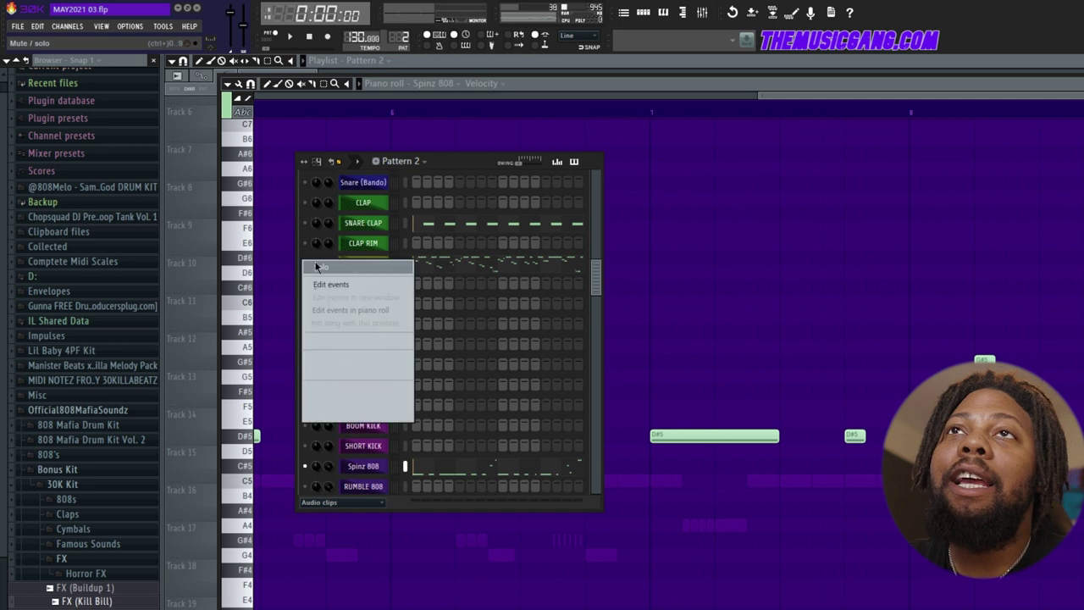
{"action": "left_click", "coordinate": [320, 267]}
{"action": "key", "text": "F6"}
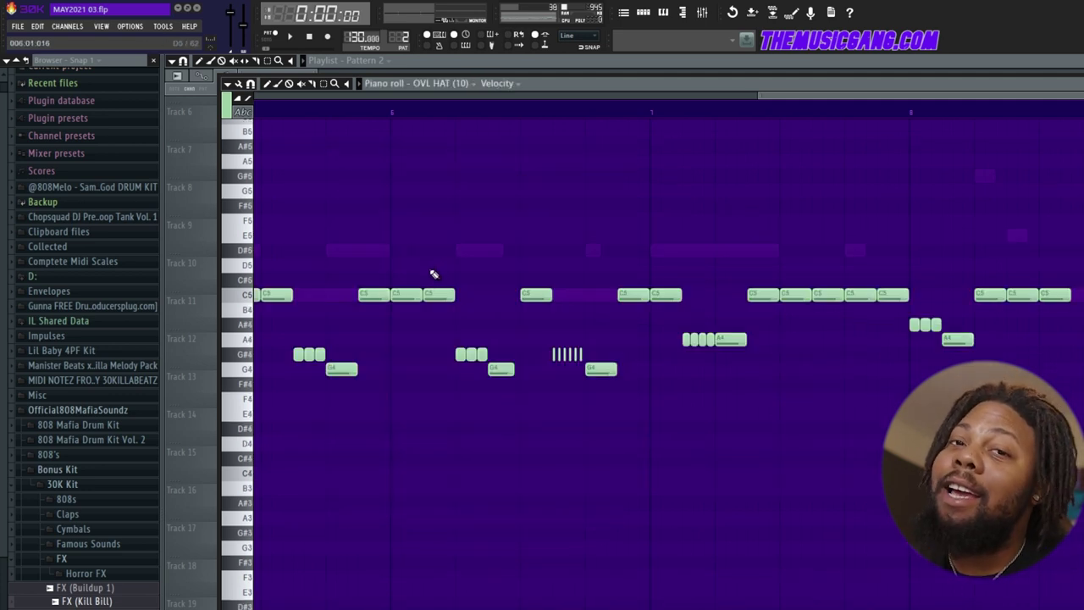
Play the OVL HAT (10) hi-hats from bar 1, stop, and reopen Pattern 2's channel list
{"action": "left_click", "coordinate": [347, 101]}
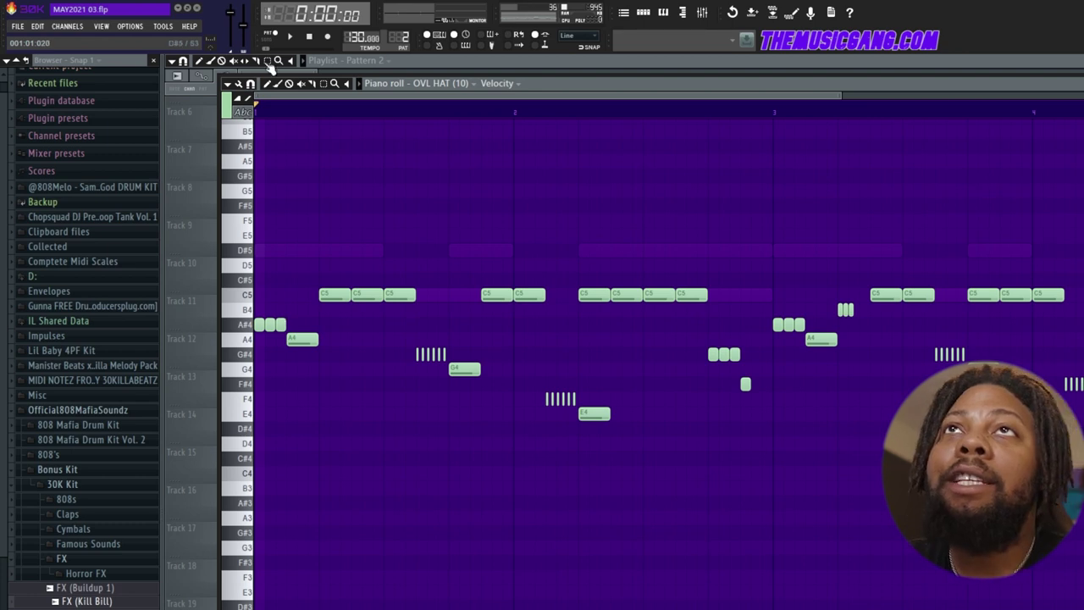
{"action": "scroll", "coordinate": [629, 109], "scroll_direction": "down", "scroll_amount": 5}
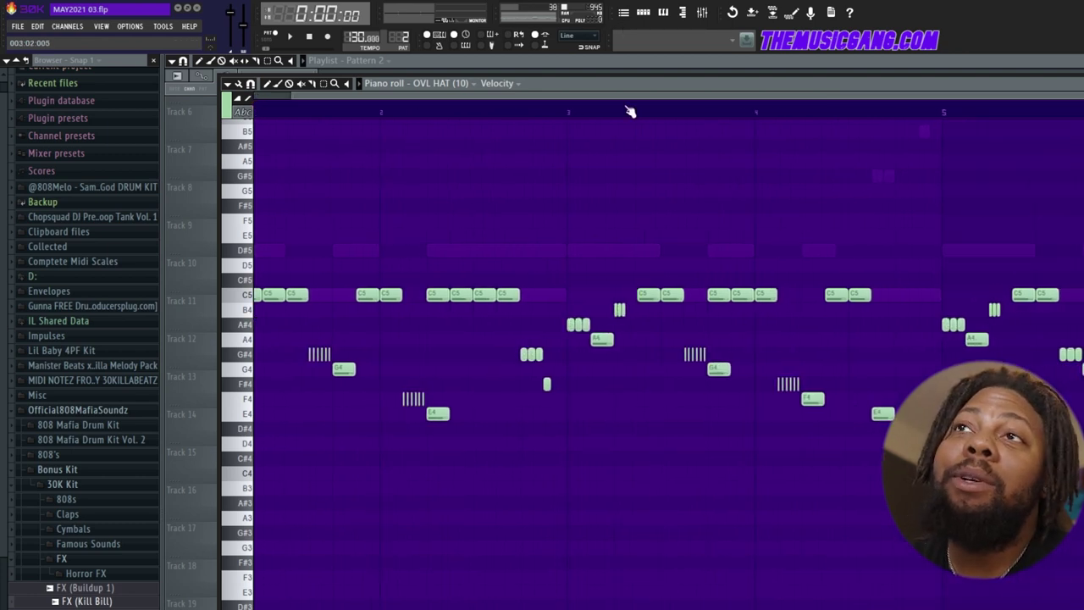
{"action": "left_click_drag", "start_coordinate": [454, 96], "coordinate": [288, 86]}
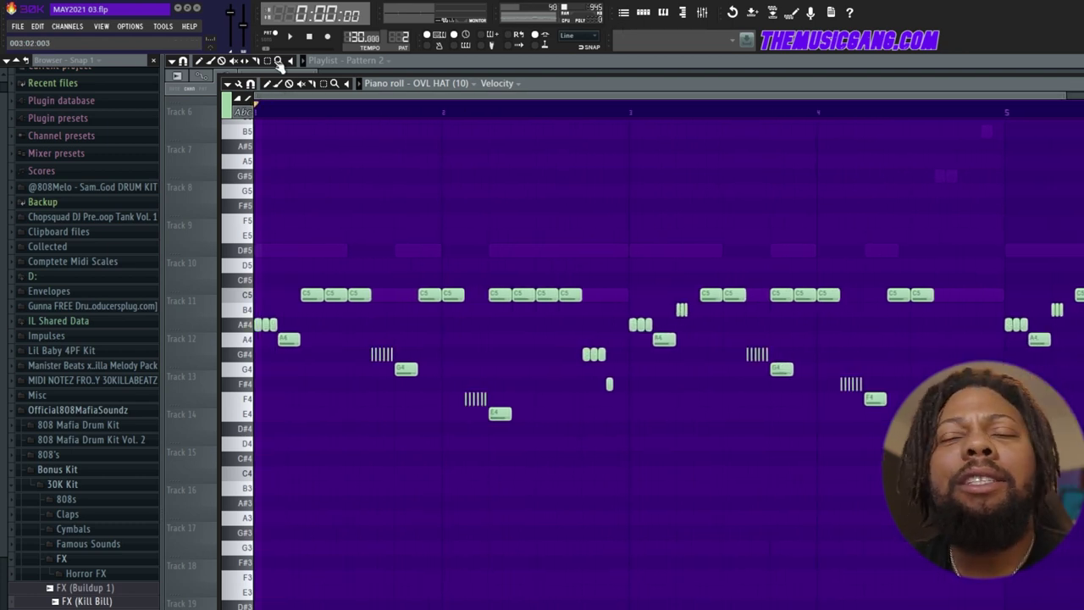
{"action": "left_click", "coordinate": [290, 36]}
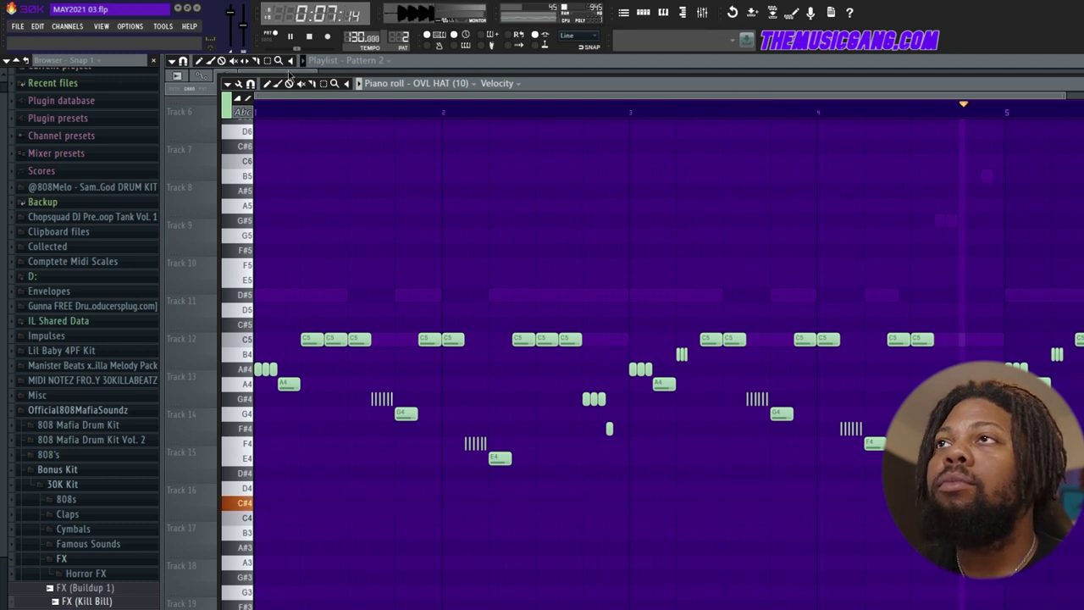
{"action": "key", "text": "space"}
{"action": "key", "text": "F6"}
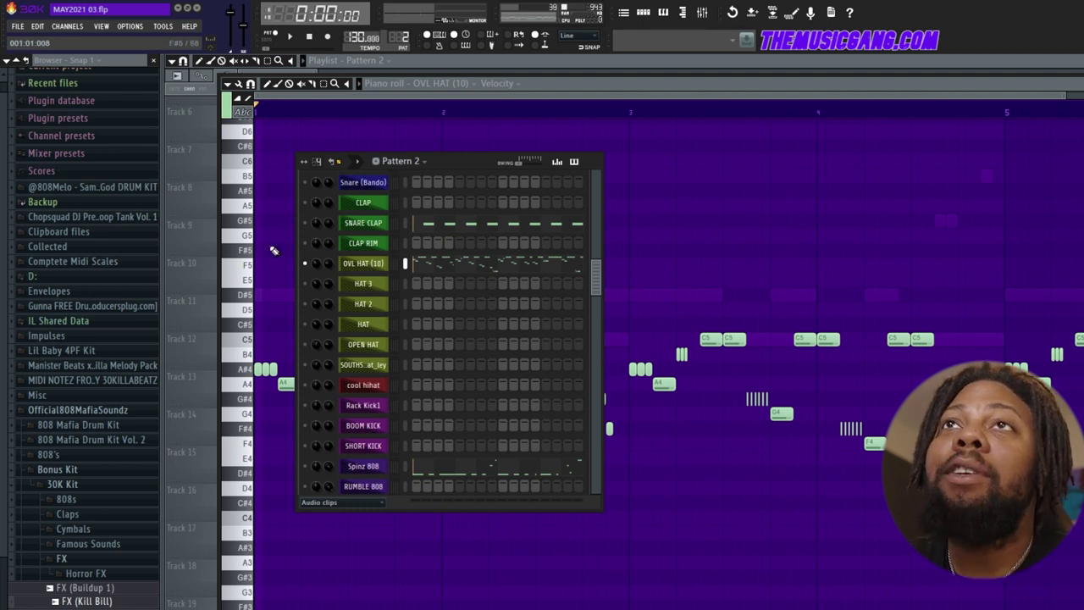
Play the whole first beat from the Playlist arrangement, then stop it
{"action": "scroll", "coordinate": [598, 275], "scroll_direction": "up", "scroll_amount": 4}
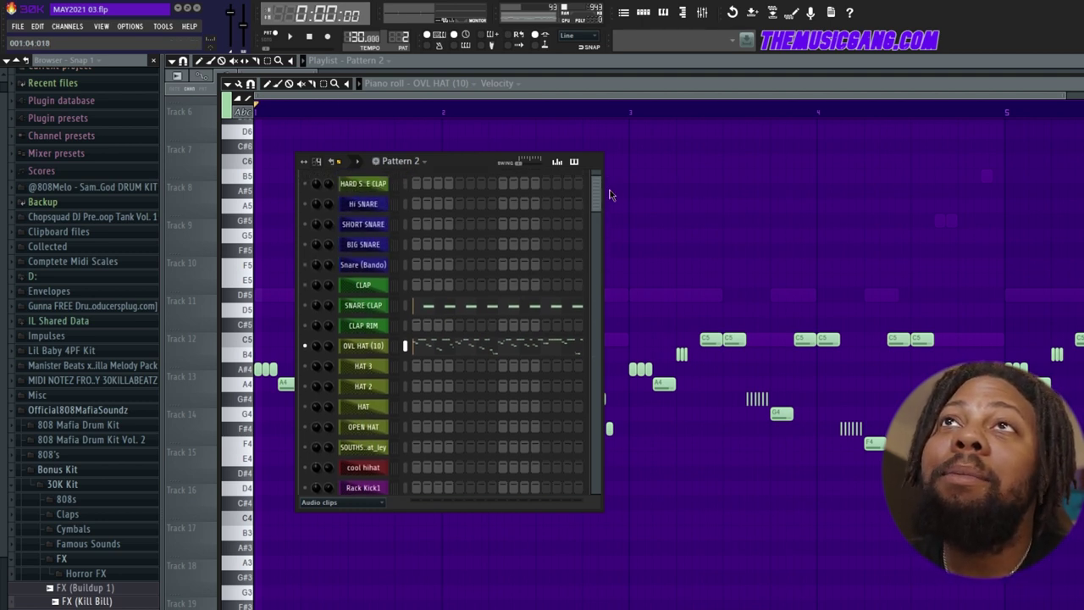
{"action": "right_click", "coordinate": [302, 350]}
{"action": "key", "text": "Escape"}
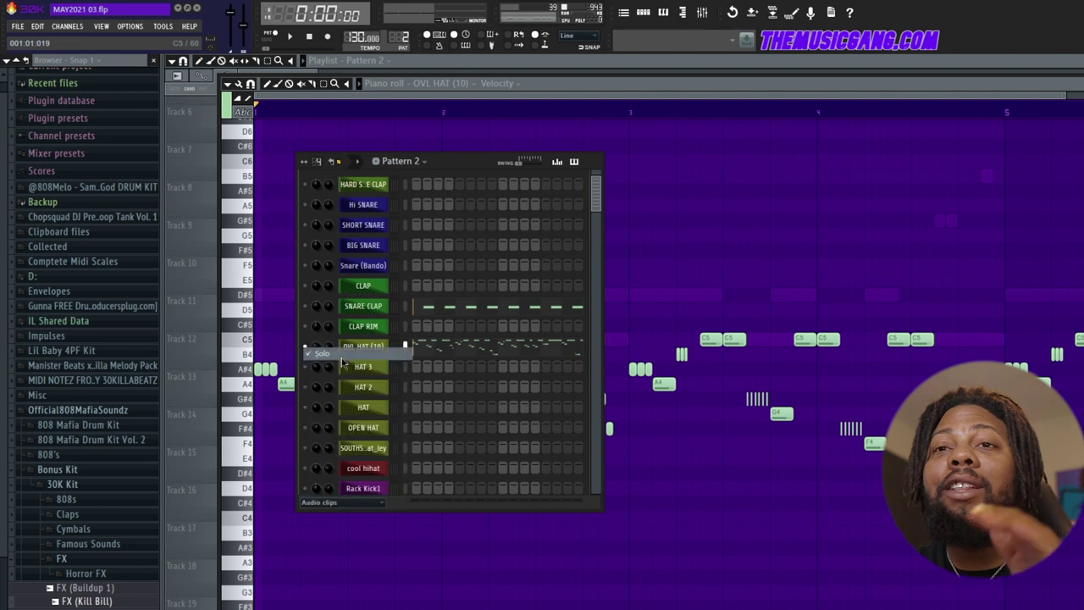
{"action": "key", "text": "F5"}
{"action": "left_click", "coordinate": [290, 36]}
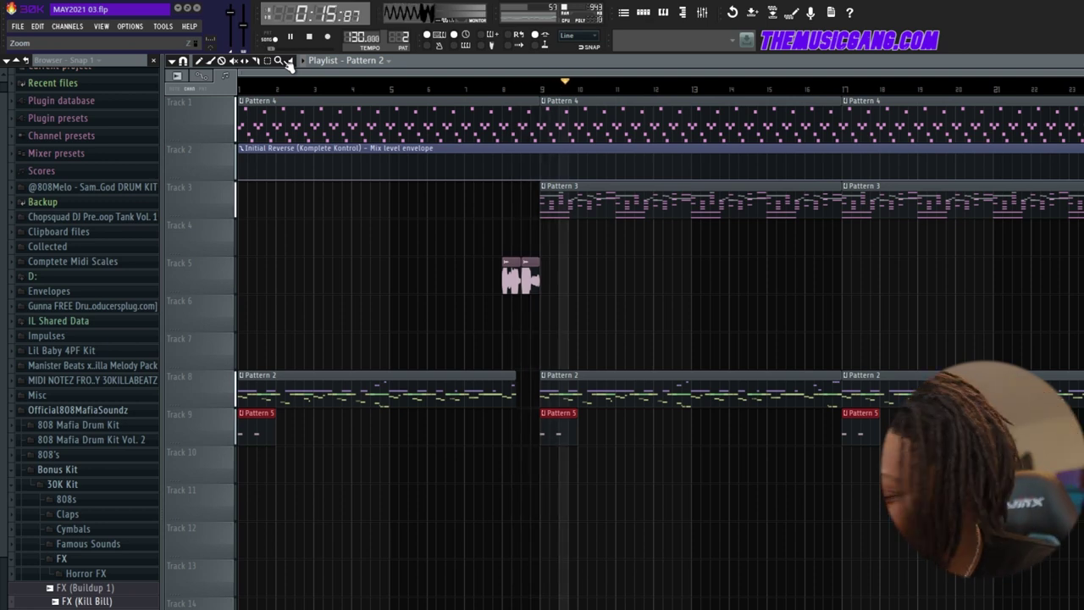
{"action": "key", "text": "space"}
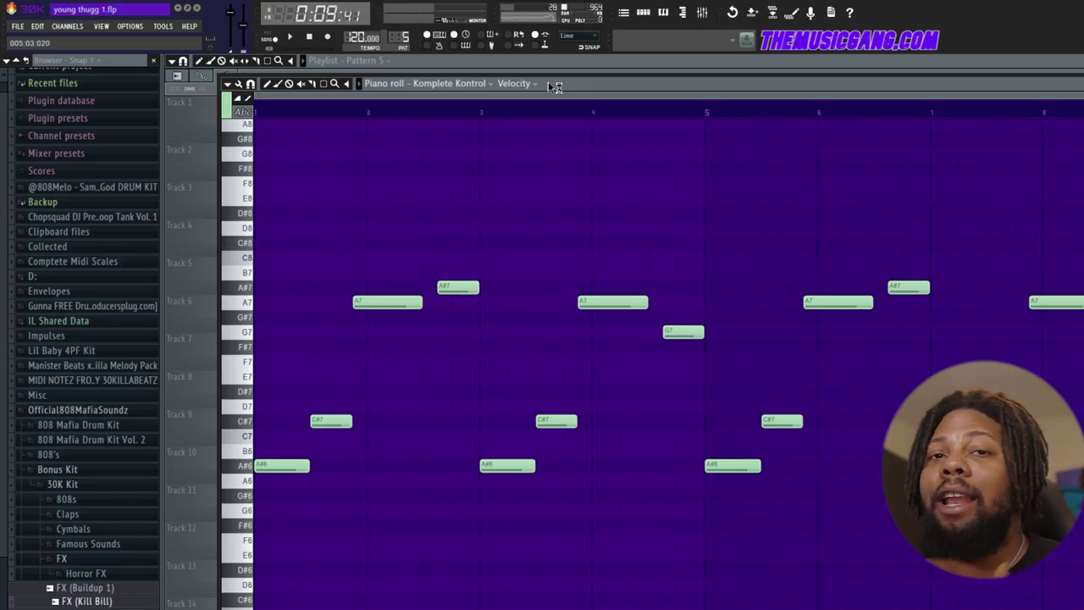
Open Komplete Kontrol #6 to show Omnisphere's Far Far Away Retro Piano patch
{"action": "key", "text": "F7"}
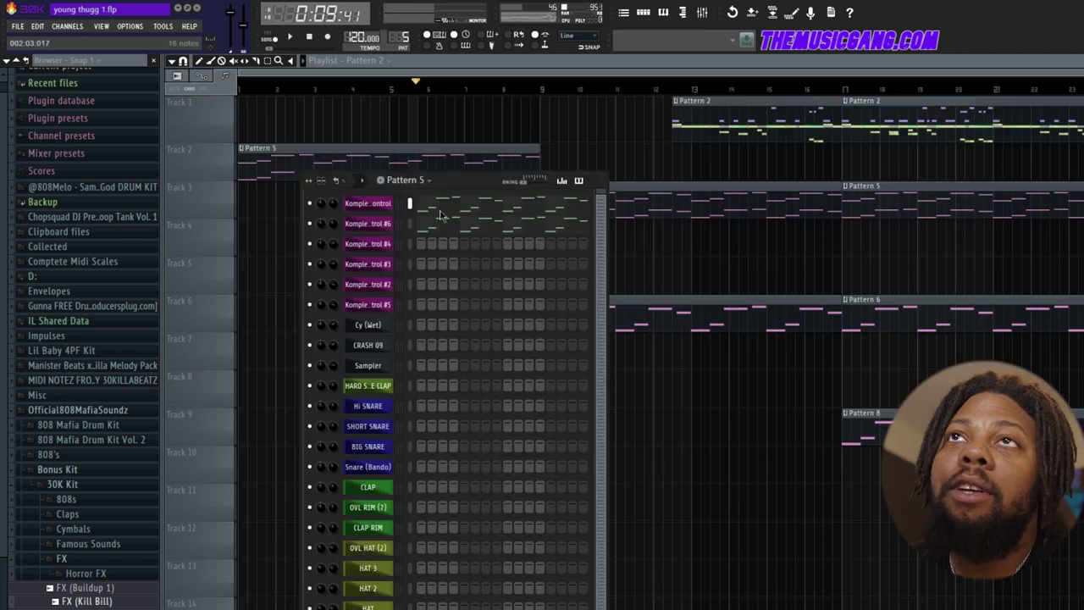
{"action": "left_click", "coordinate": [382, 207]}
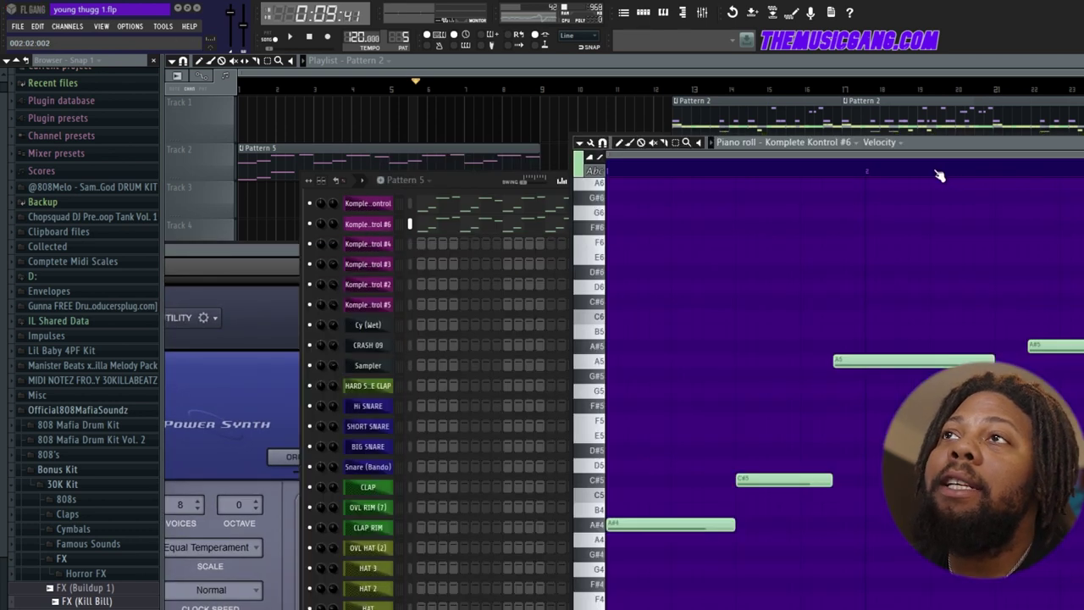
{"action": "scroll", "coordinate": [938, 174], "scroll_direction": "down", "scroll_amount": 3}
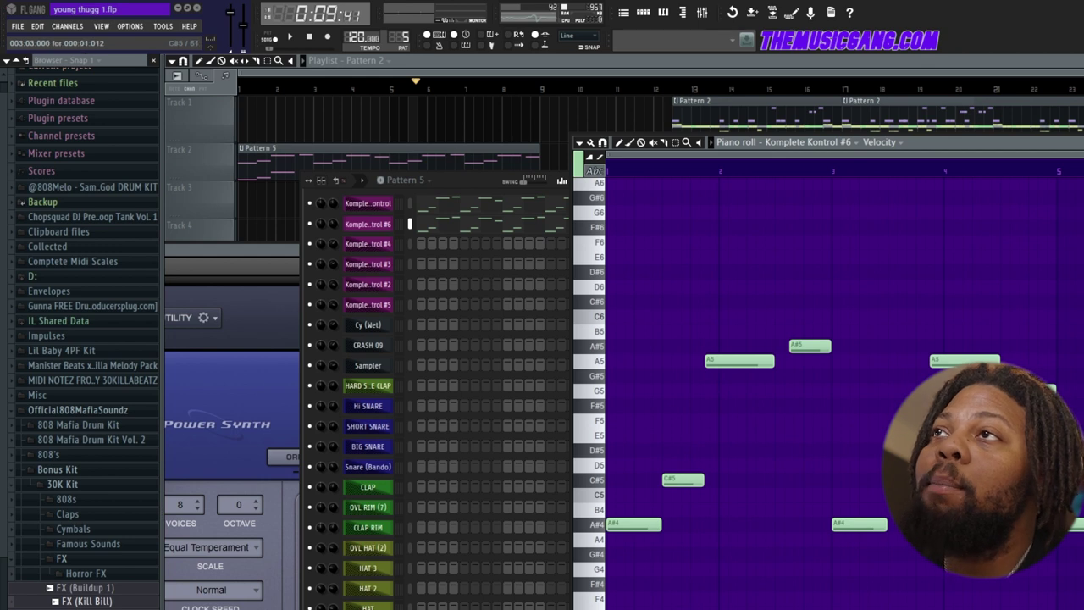
{"action": "left_click", "coordinate": [351, 224]}
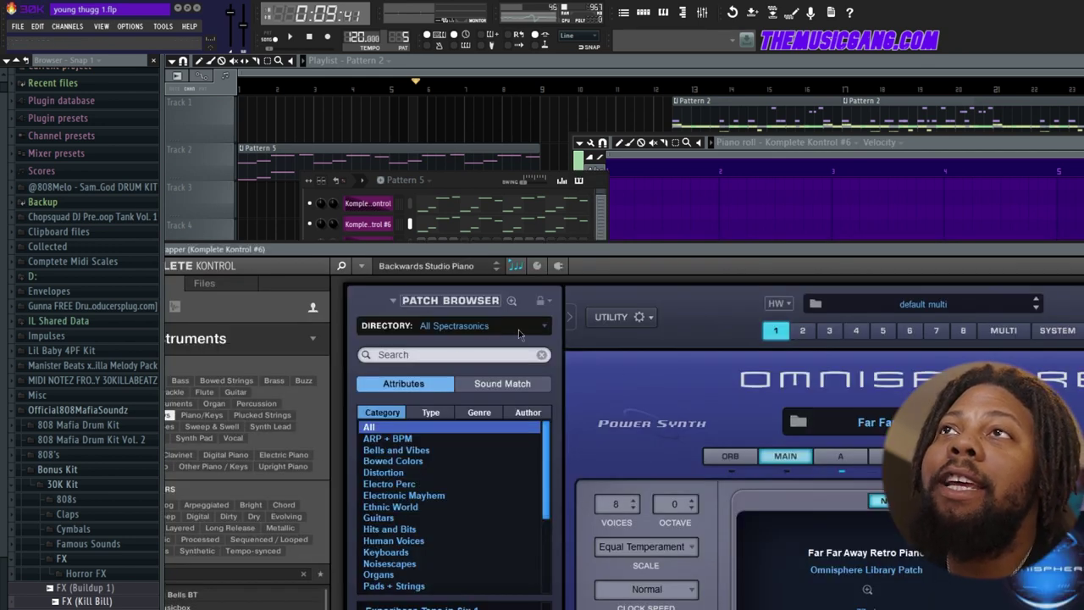
Show the scale and arpeggiator options in Komplete Kontrol #6's header
{"action": "left_click", "coordinate": [515, 266]}
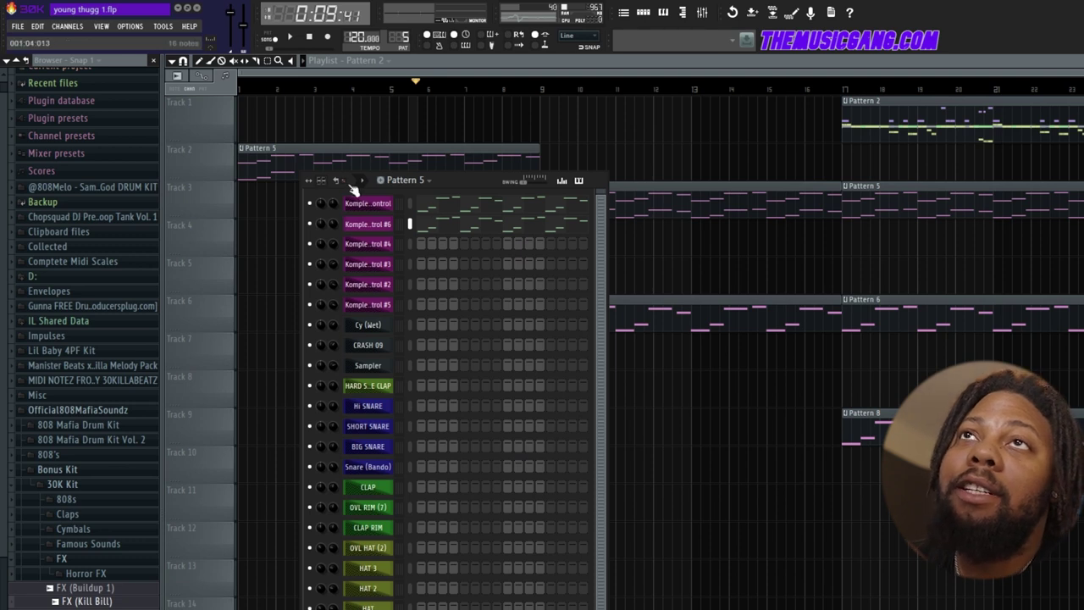
Play Pattern 5, show Effectrix on mixer insert 5, stop, then bring up the Dream Pianokeys Omnisphere layer
{"action": "key", "text": "space"}
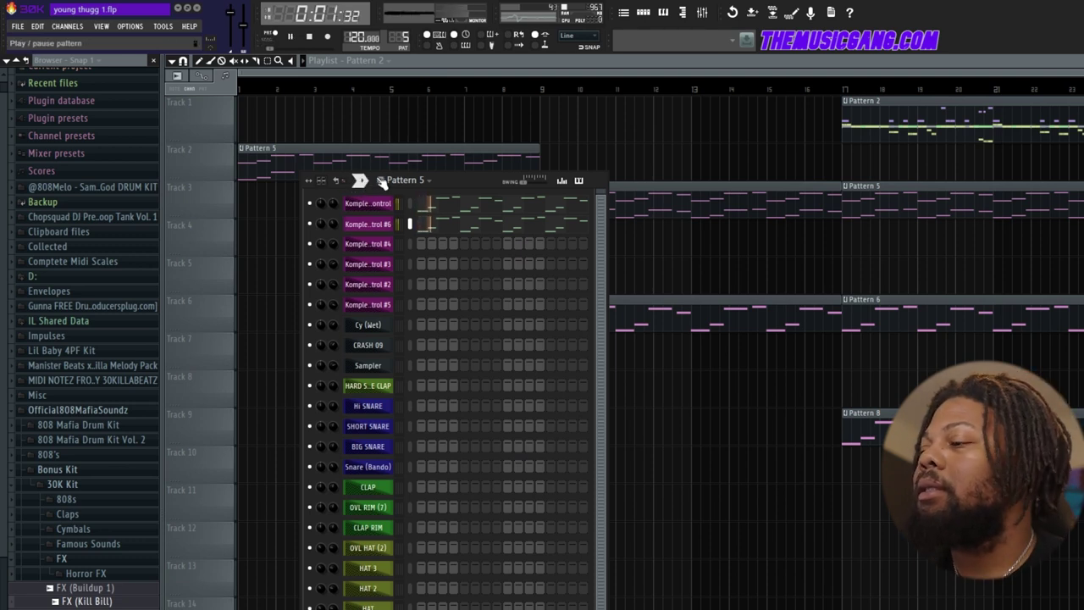
{"action": "left_click", "coordinate": [702, 14]}
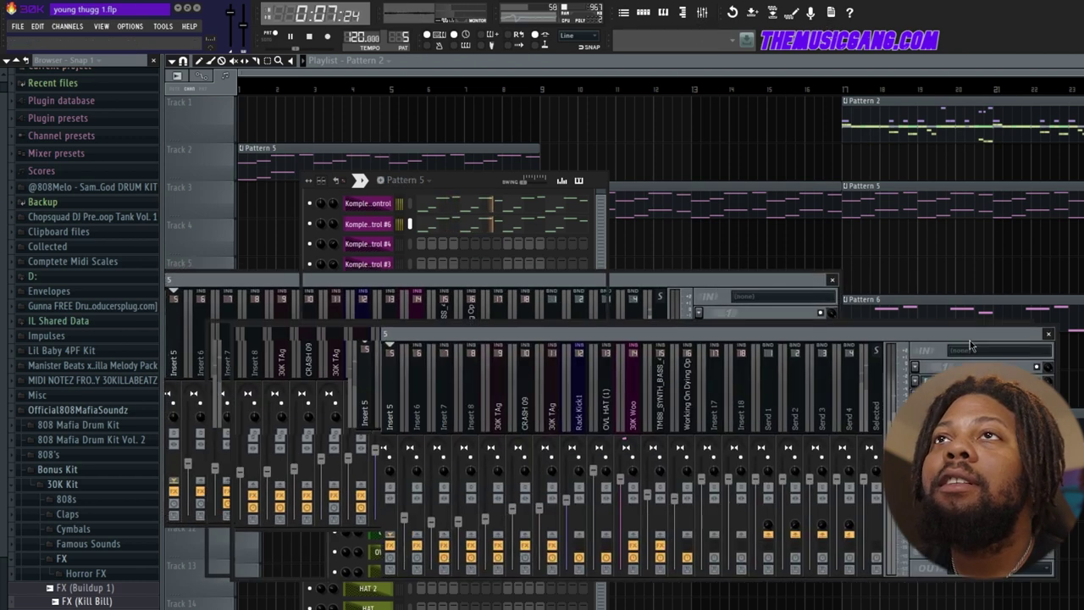
{"action": "left_click", "coordinate": [728, 365]}
{"action": "key", "text": "space"}
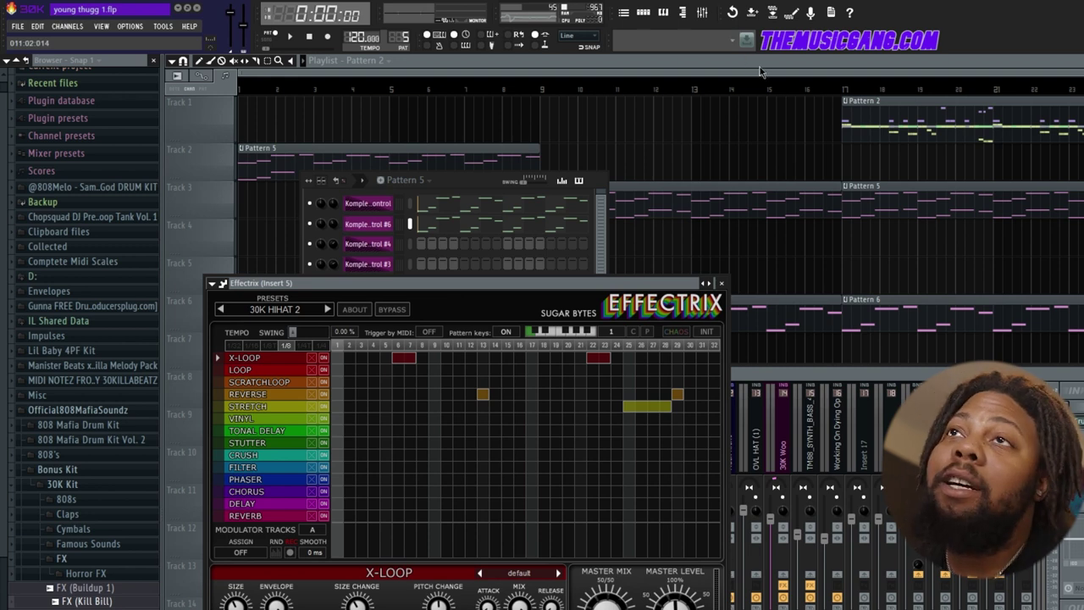
{"action": "key", "text": "F12"}
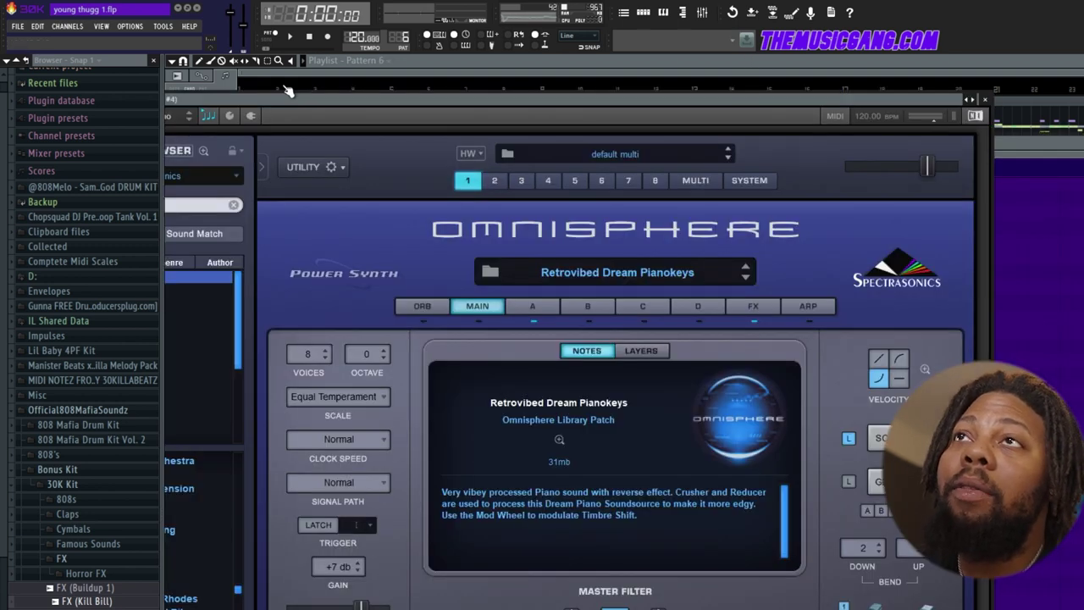
Show Pattern 6's channels and Komplete Kontrol #4's notes, then play Pattern 6
{"action": "key", "text": "F6"}
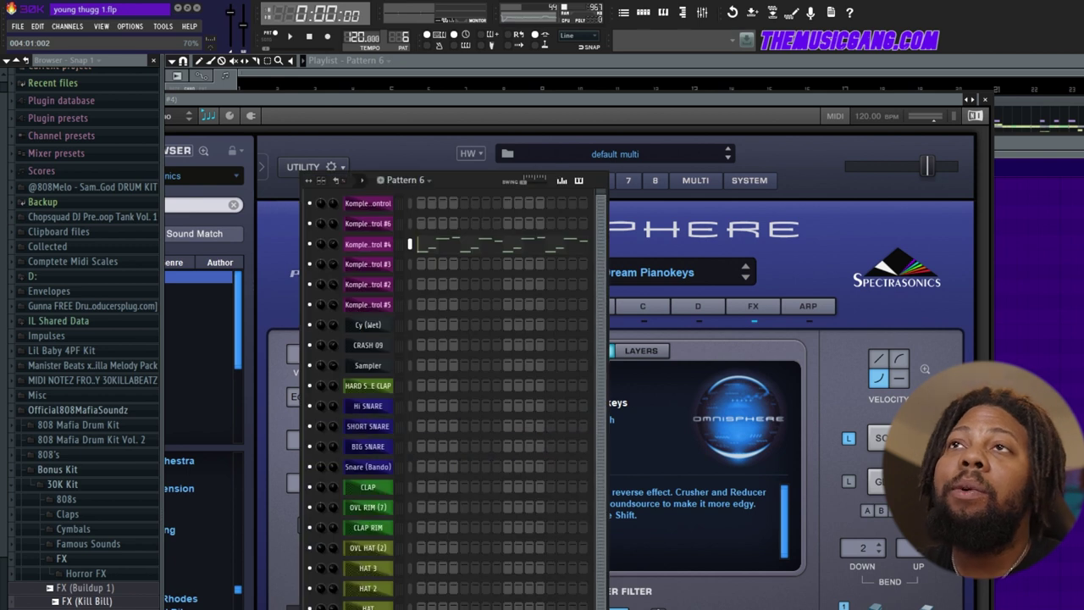
{"action": "key", "text": "F7"}
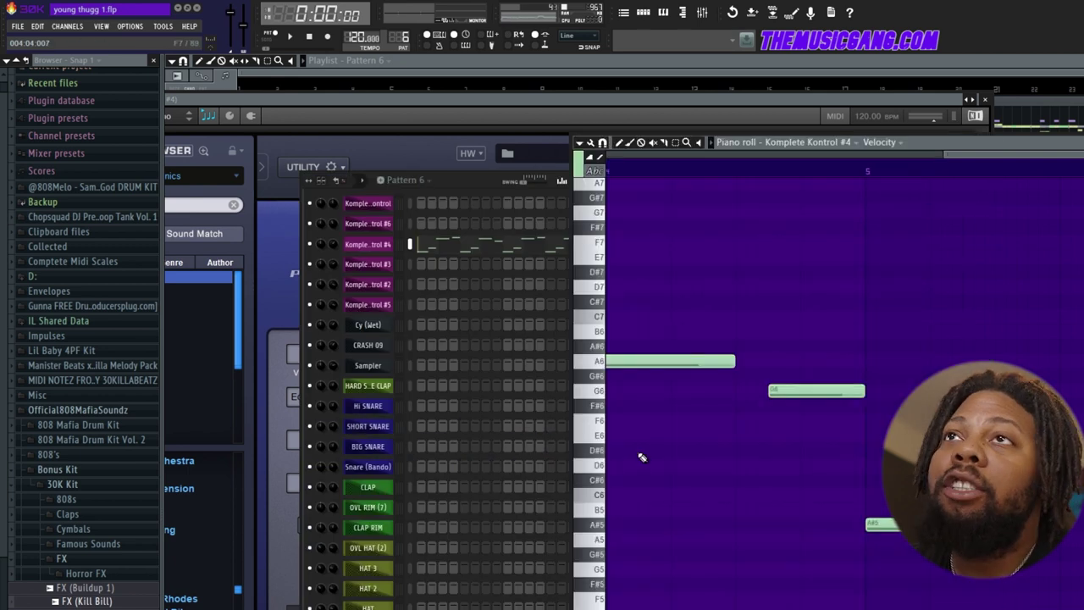
{"action": "left_click", "coordinate": [364, 184]}
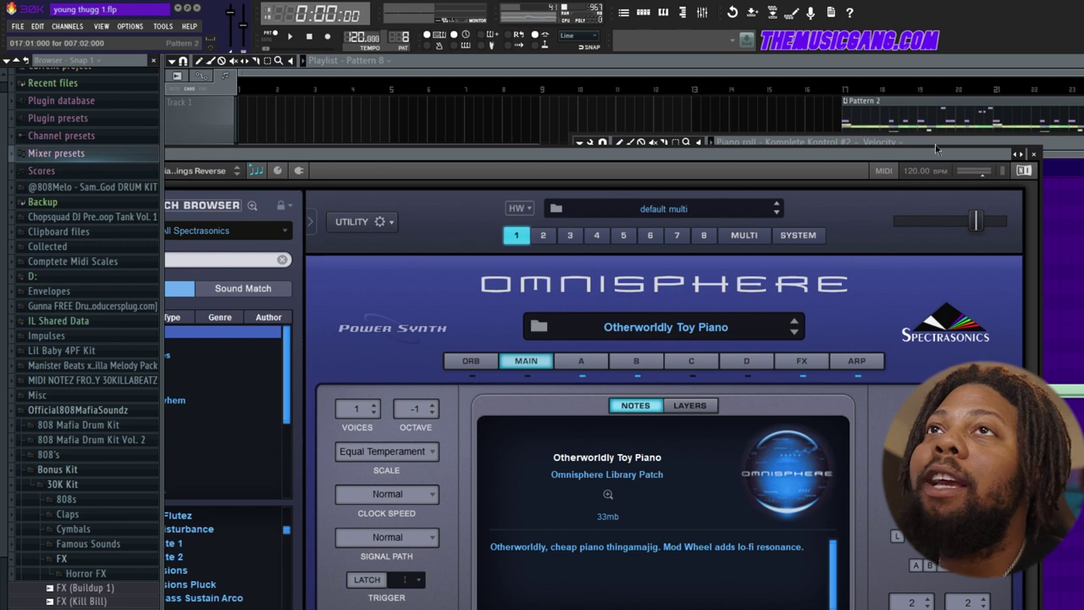
Show Pattern 8's channels, play the toy piano layer, then stop playback
{"action": "key", "text": "F6"}
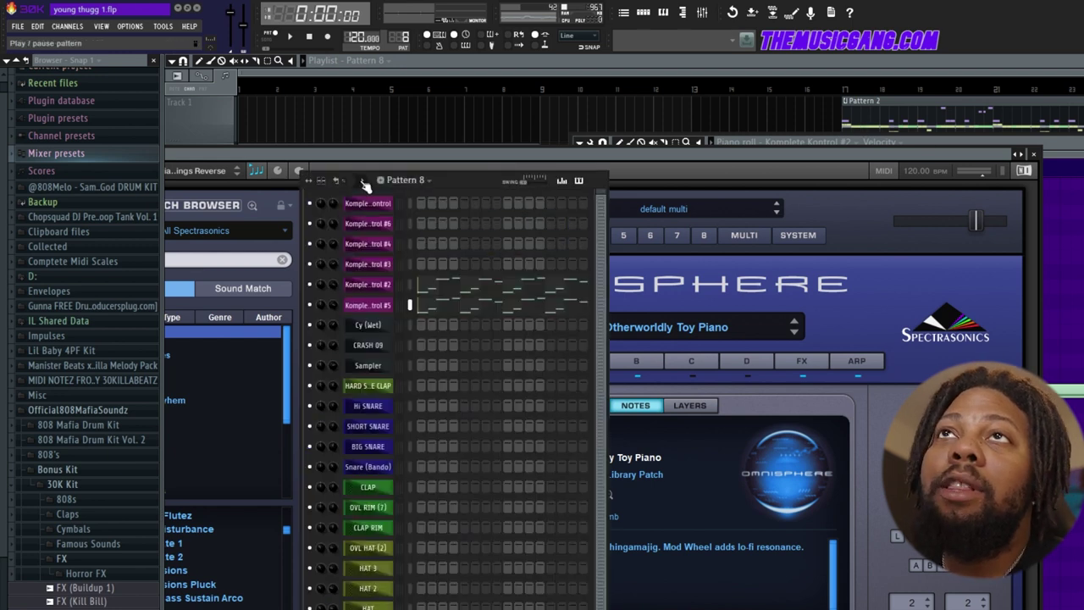
{"action": "left_click", "coordinate": [364, 185]}
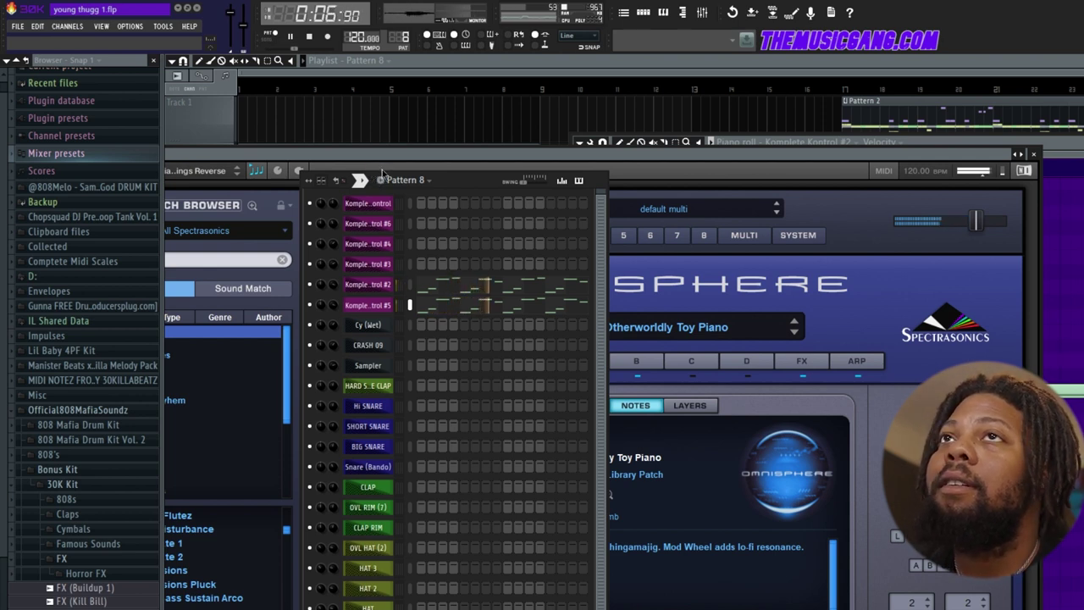
{"action": "key", "text": "space"}
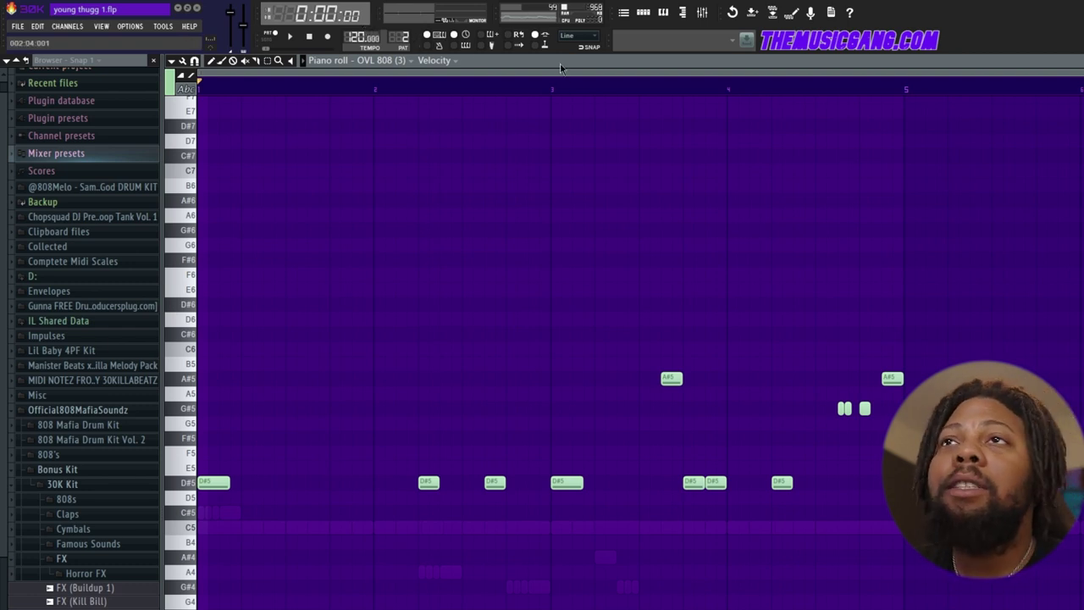
Play the OVL 808 (3) bassline of D#5 and A#5 notes in the piano roll
{"action": "left_click", "coordinate": [290, 38]}
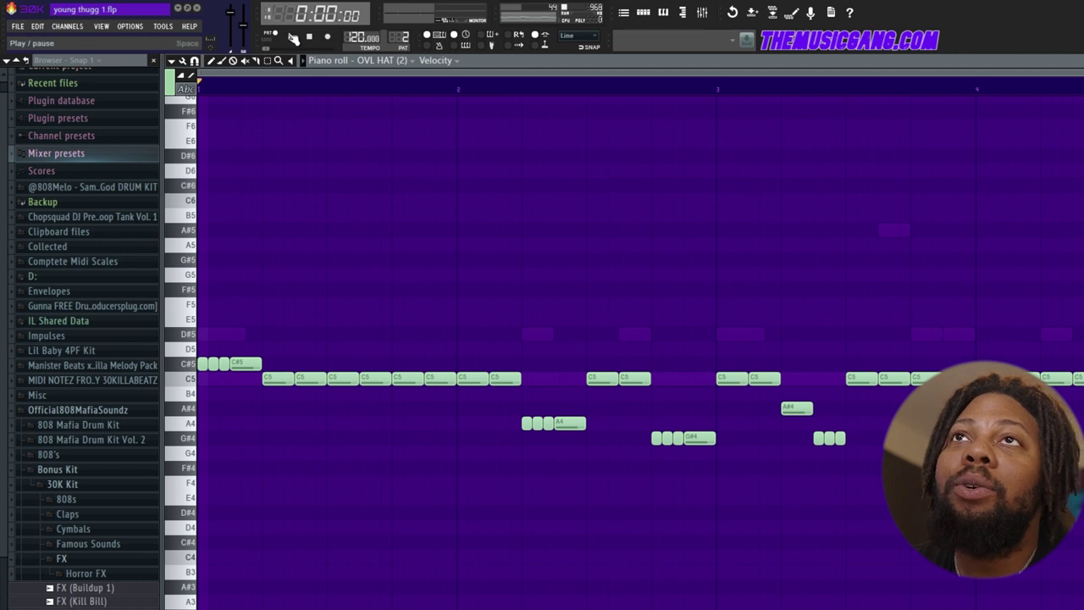
Play the OVL HAT (2) hi-hat pattern through, stop it, and show Pattern 2's channels
{"action": "left_click", "coordinate": [292, 38]}
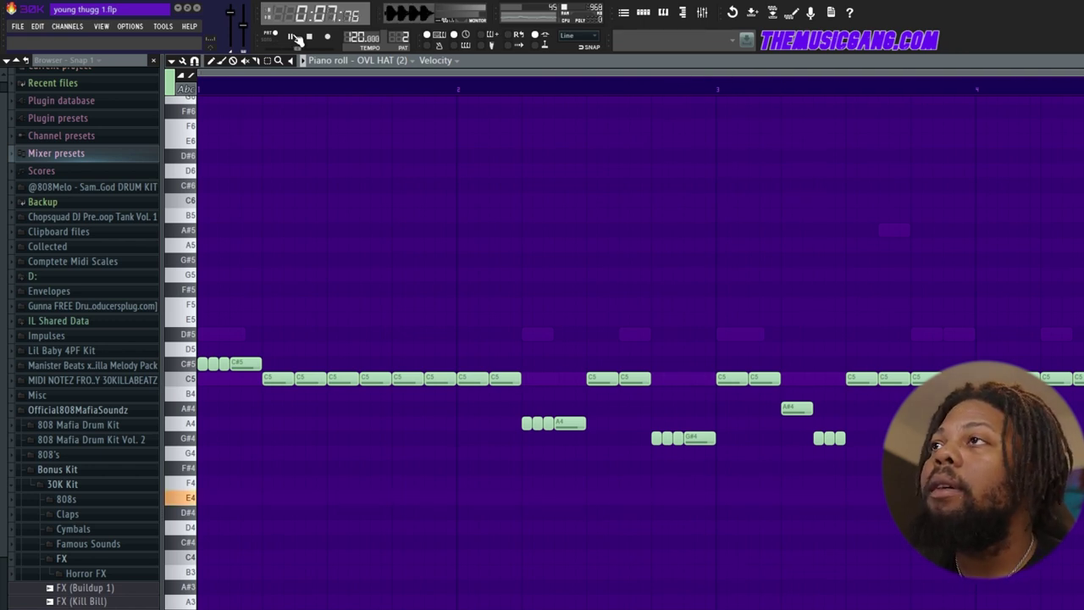
{"action": "left_click", "coordinate": [293, 37]}
{"action": "key", "text": "F6"}
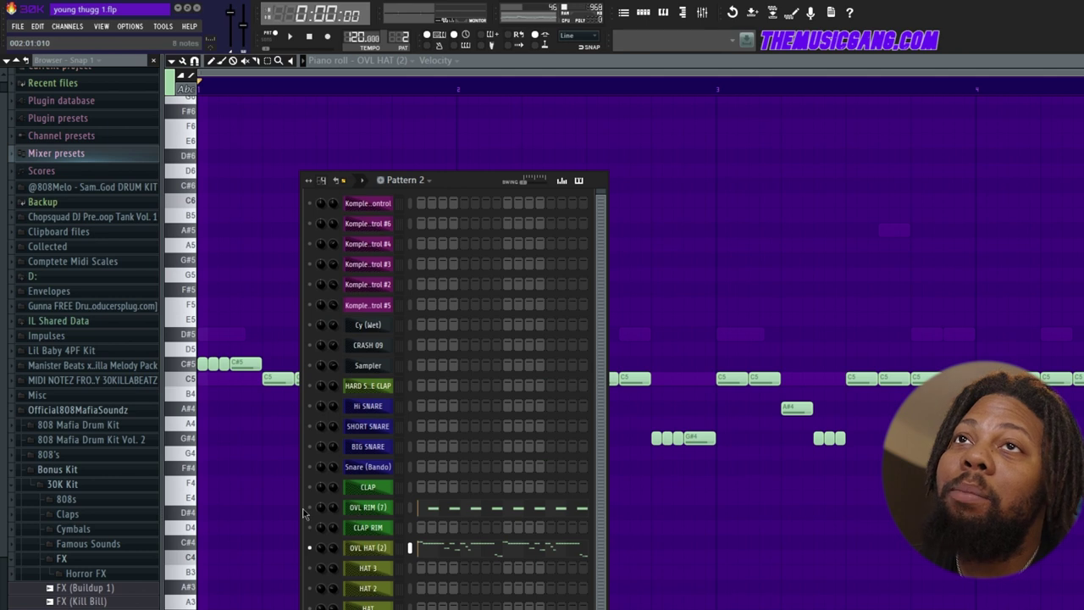
Open the OVL RIM (7) channel's sample settings showing OVL RIM (7).wav
{"action": "right_click", "coordinate": [314, 512]}
{"action": "left_click", "coordinate": [368, 507]}
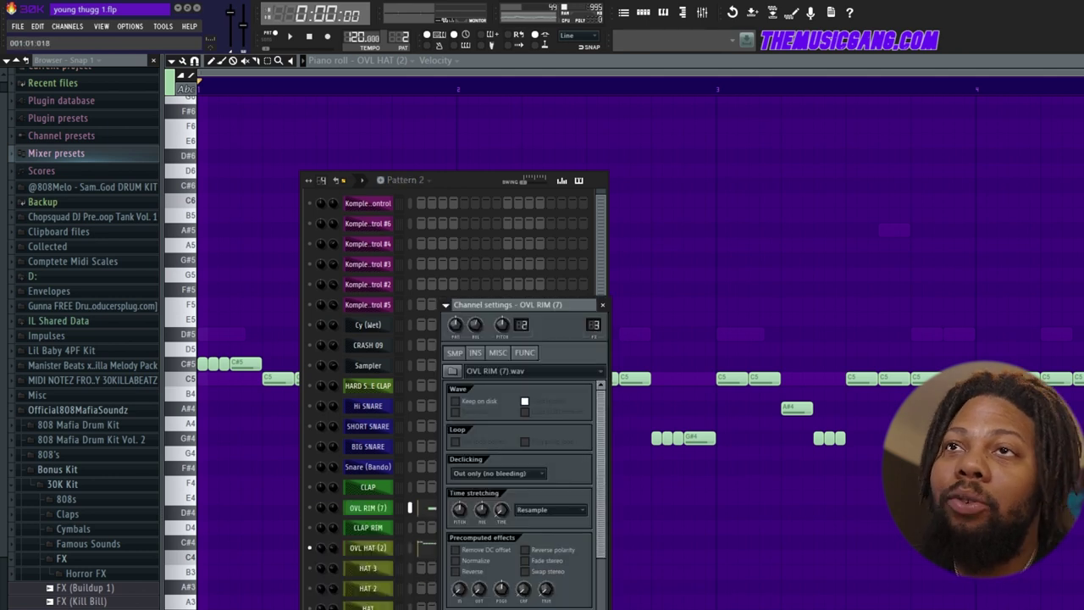